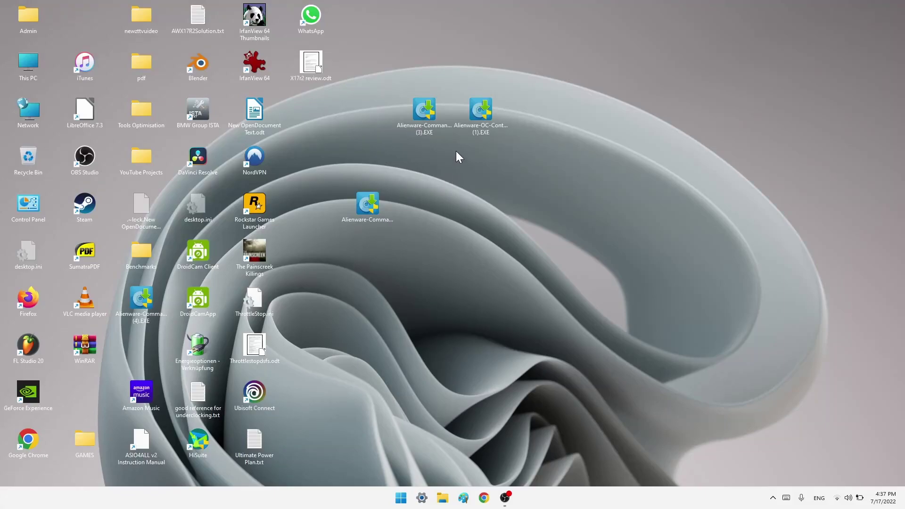
Look at the pinned Alienware app's settings page from the Start menu, then close Settings.
click(424, 133)
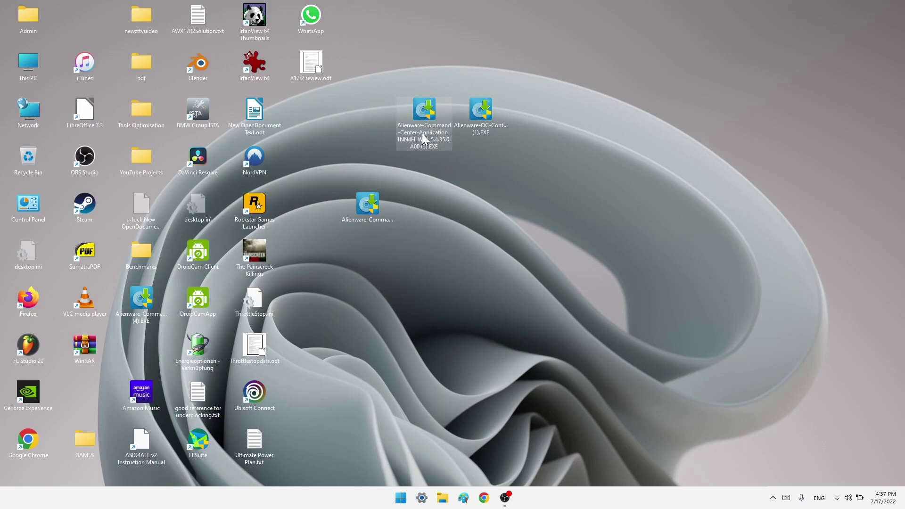
click(368, 224)
mouse_move(369, 212)
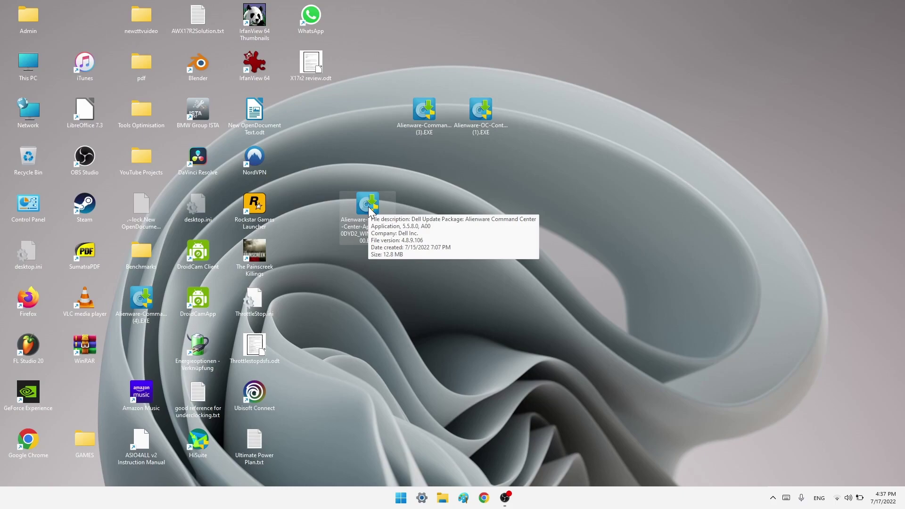
right_click(403, 496)
key(super)
right_click(382, 269)
click(407, 334)
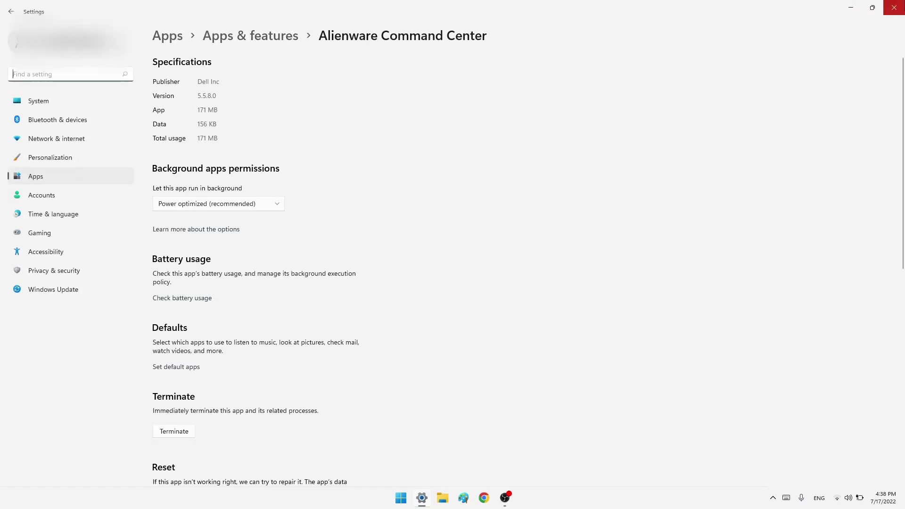
click(893, 8)
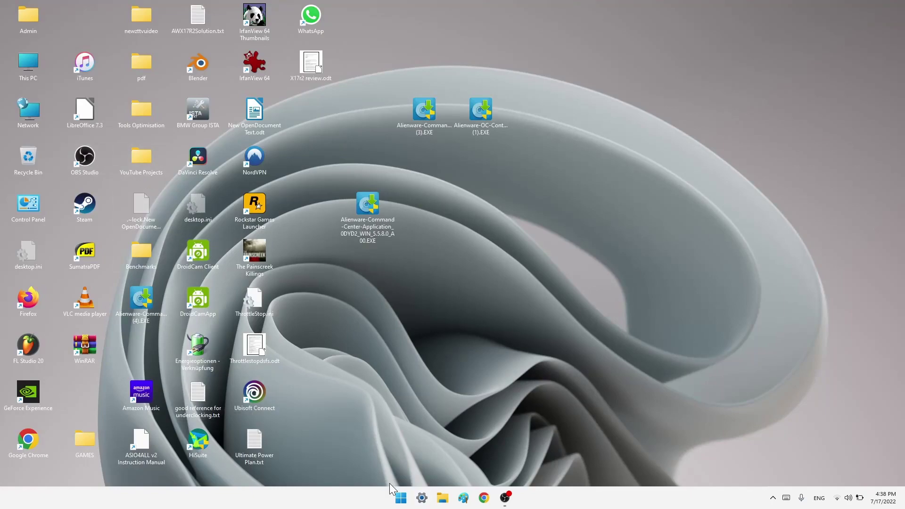
Launch Alienware Command Center, set the default overclock profile to Overclock 02, and view the thermal profiles.
click(400, 497)
click(344, 262)
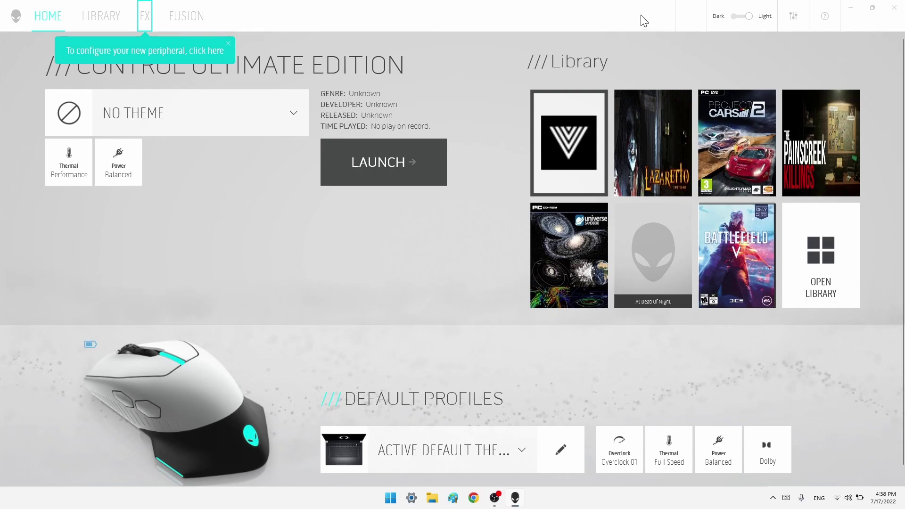
click(618, 448)
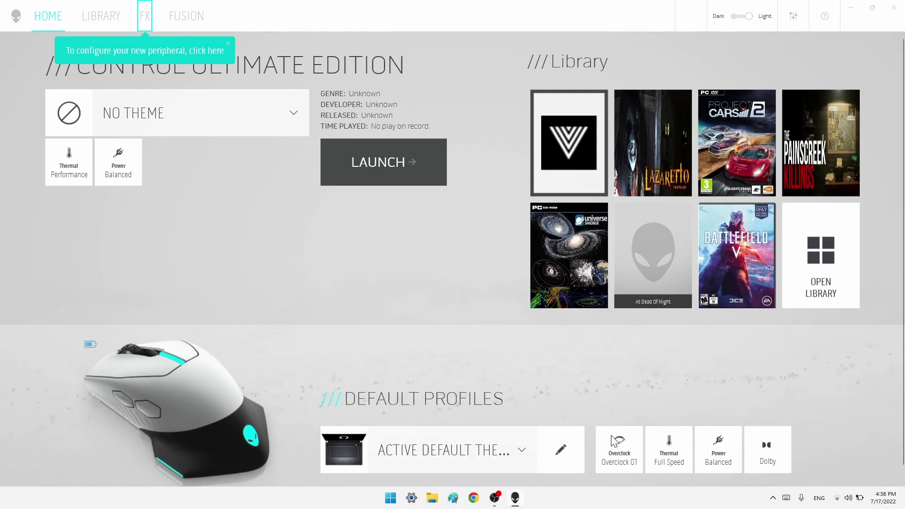
click(603, 321)
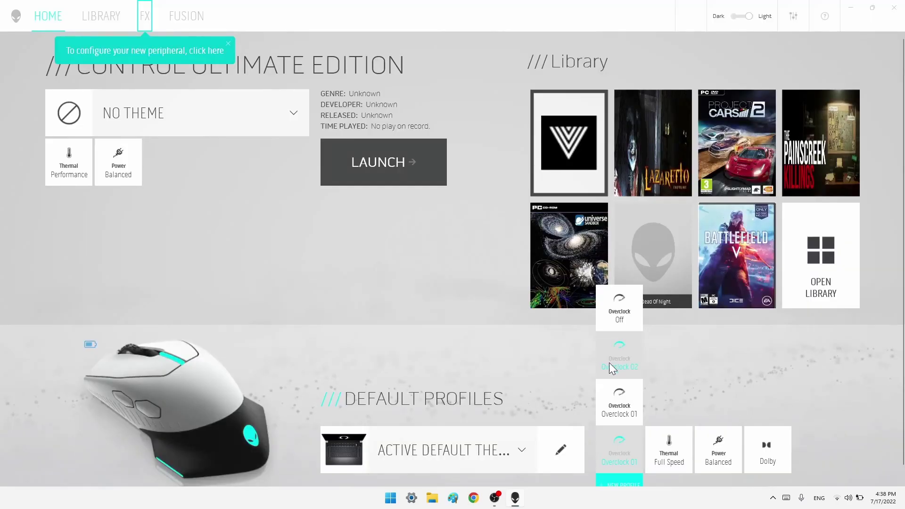
click(620, 322)
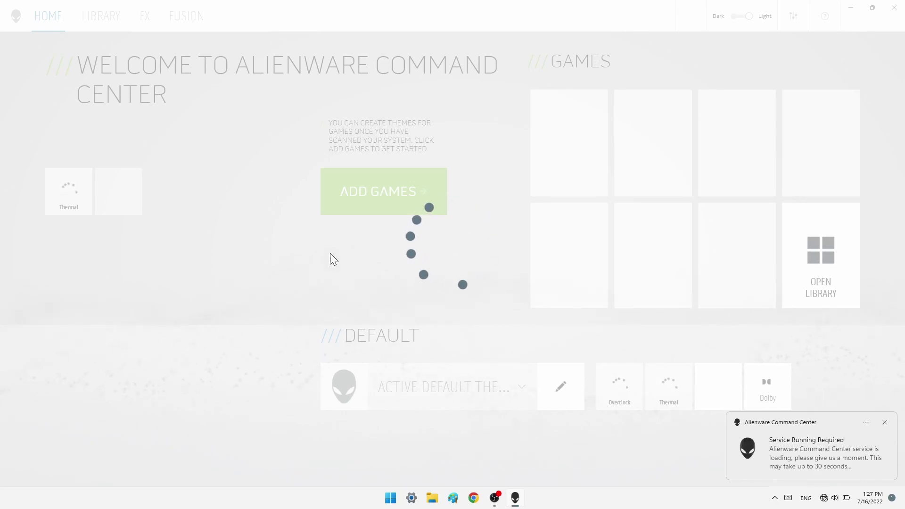
mouse_move(515, 502)
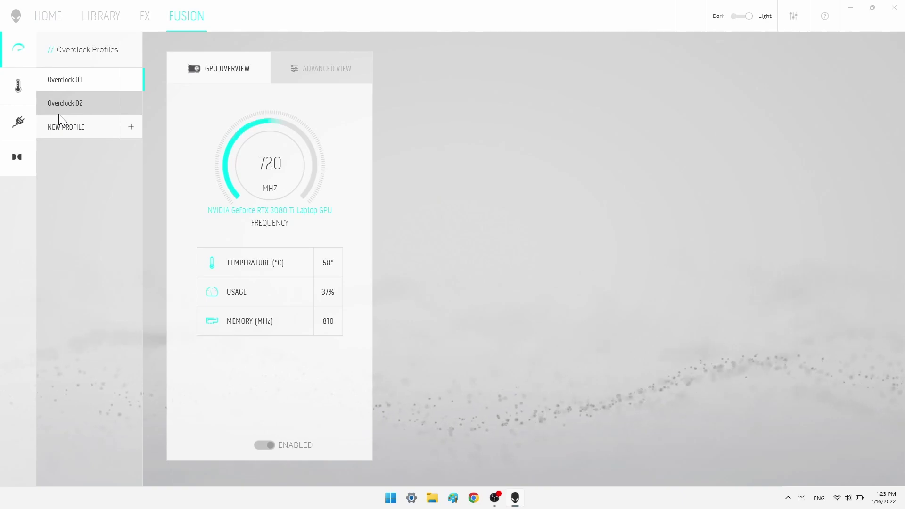
click(8, 89)
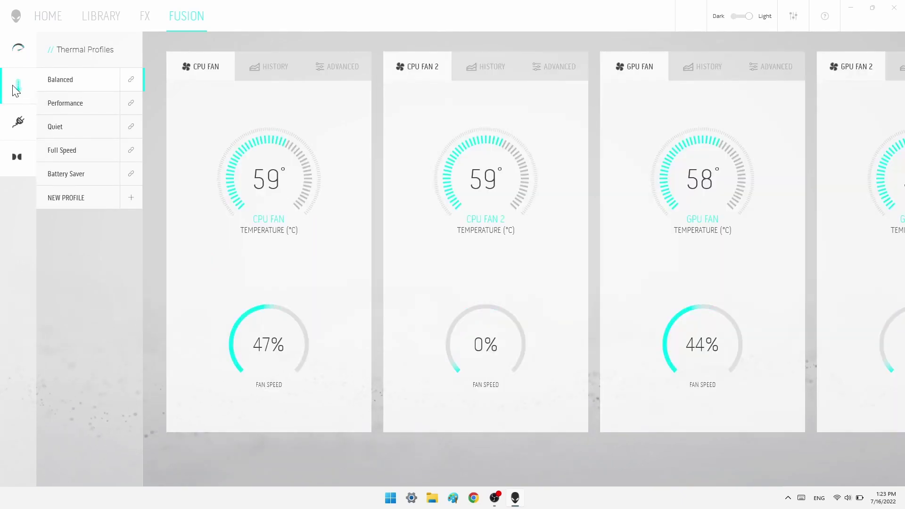
click(24, 57)
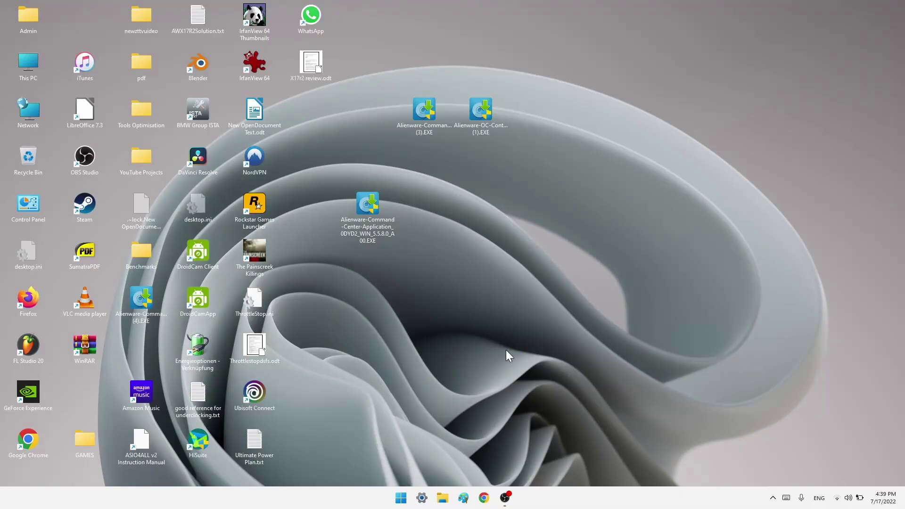
Run the AWCC update package and choose Remove to uninstall the Package Manager.
double_click(366, 230)
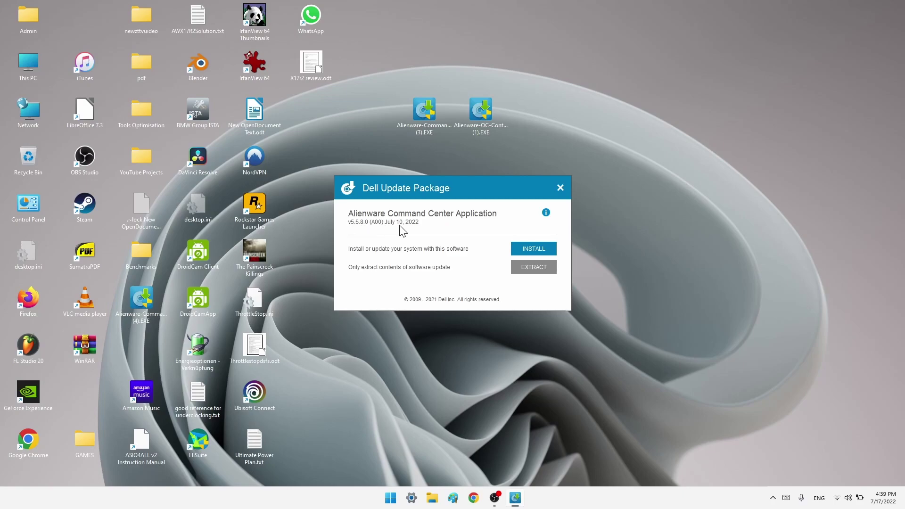
click(530, 248)
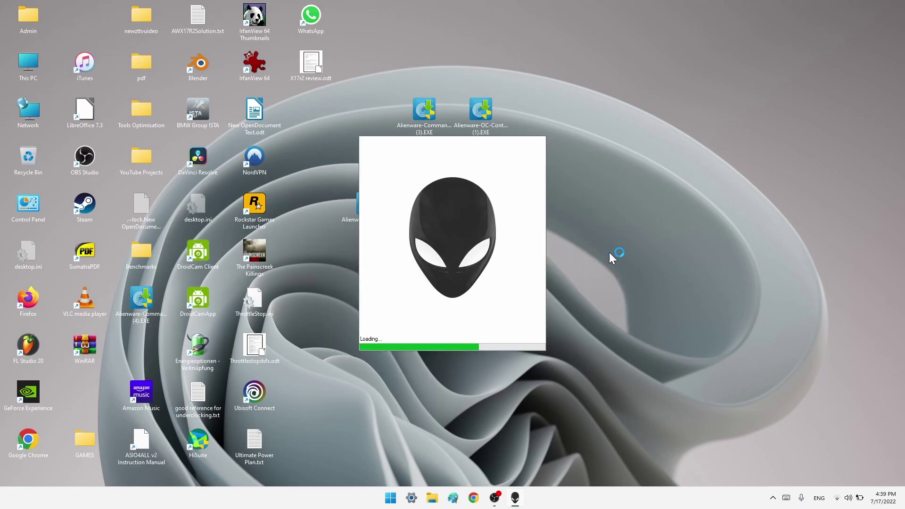
click(430, 297)
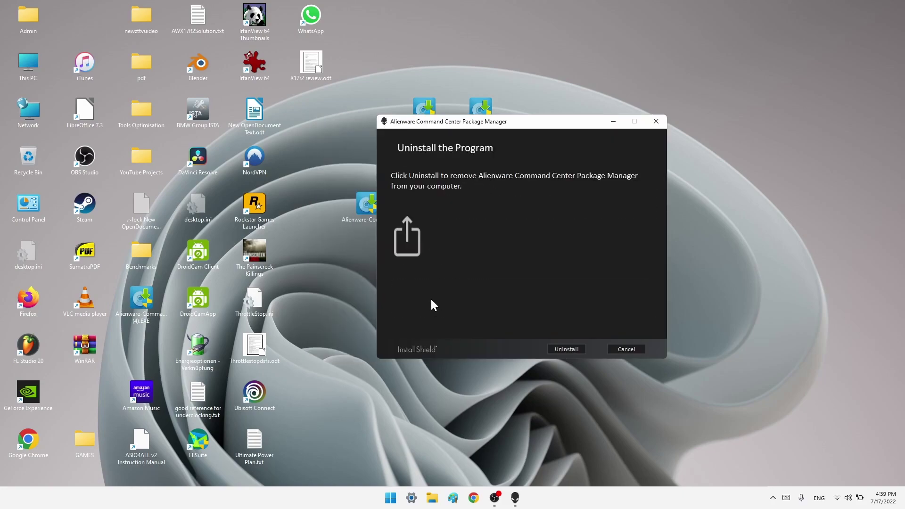
click(553, 349)
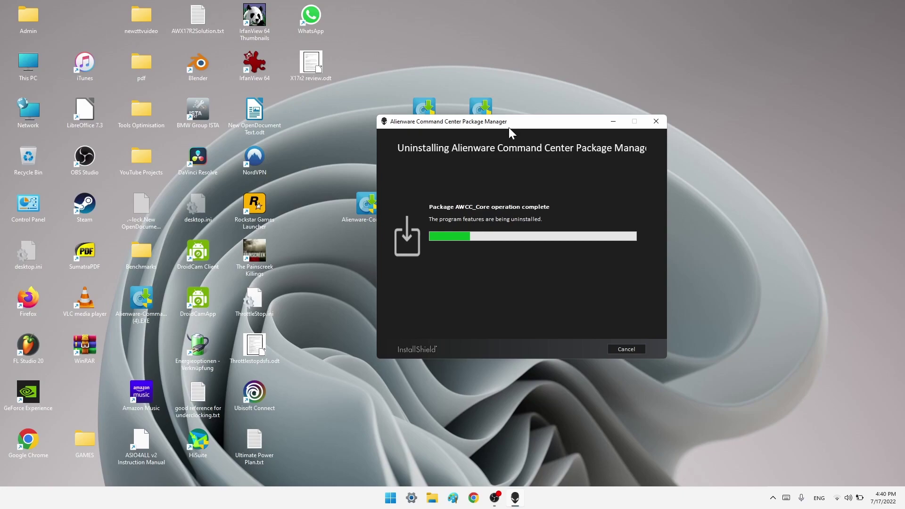
drag(507, 123, 453, 109)
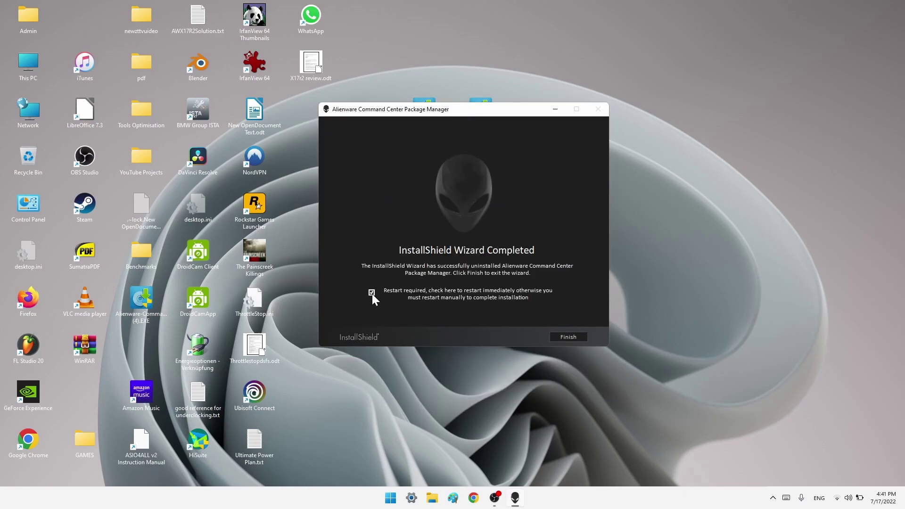
Finish the InstallShield wizard, then box-select and deselect the two Alienware installer icons.
click(573, 336)
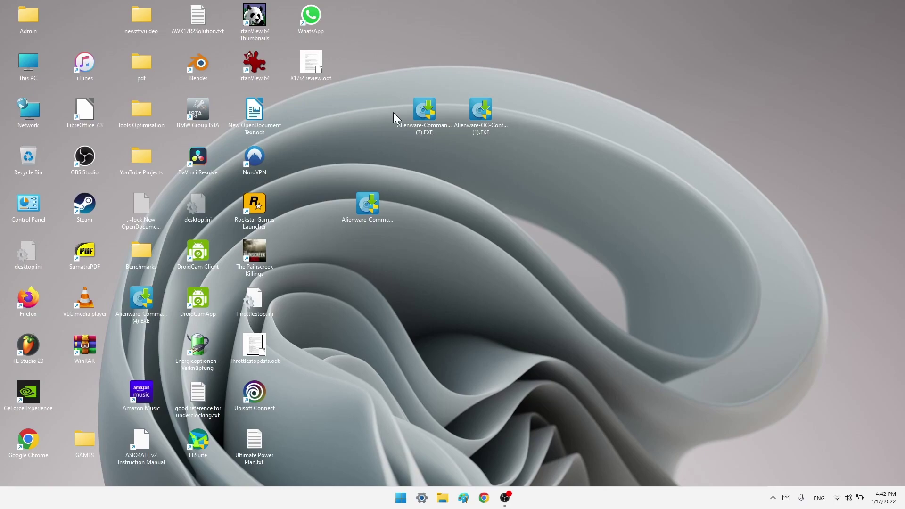
drag(387, 69, 488, 175)
drag(382, 70, 532, 165)
drag(537, 122, 367, 79)
click(367, 79)
click(421, 498)
click(41, 177)
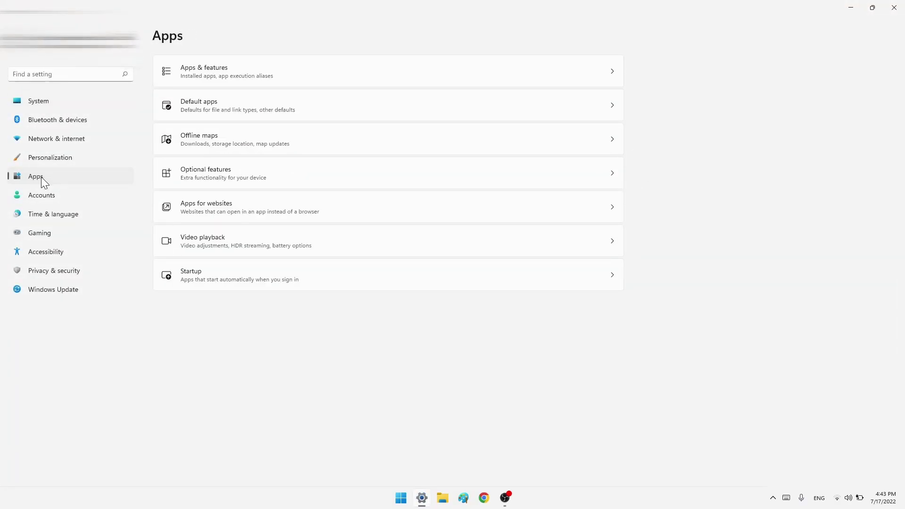
click(211, 76)
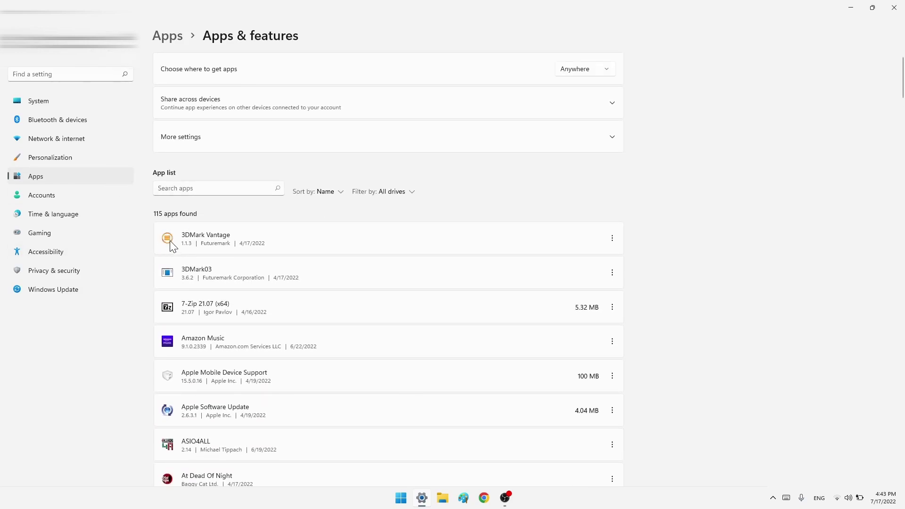
scroll(174, 242, down, 10)
scroll(175, 238, down, 20)
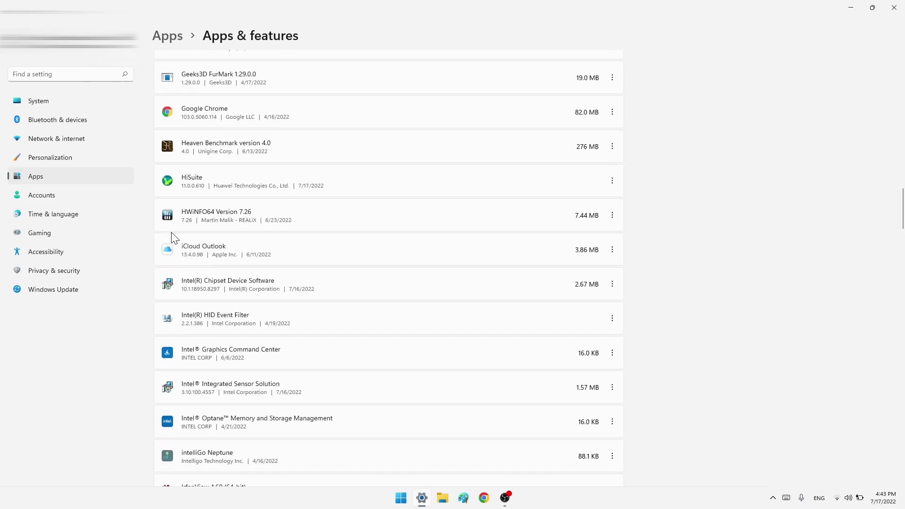
scroll(168, 223, up, 3)
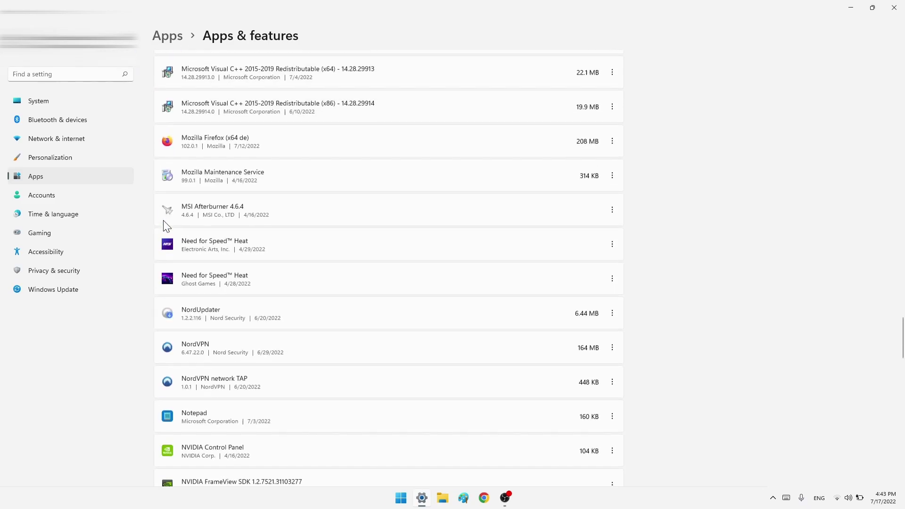
scroll(164, 224, down, 2)
scroll(162, 229, up, 20)
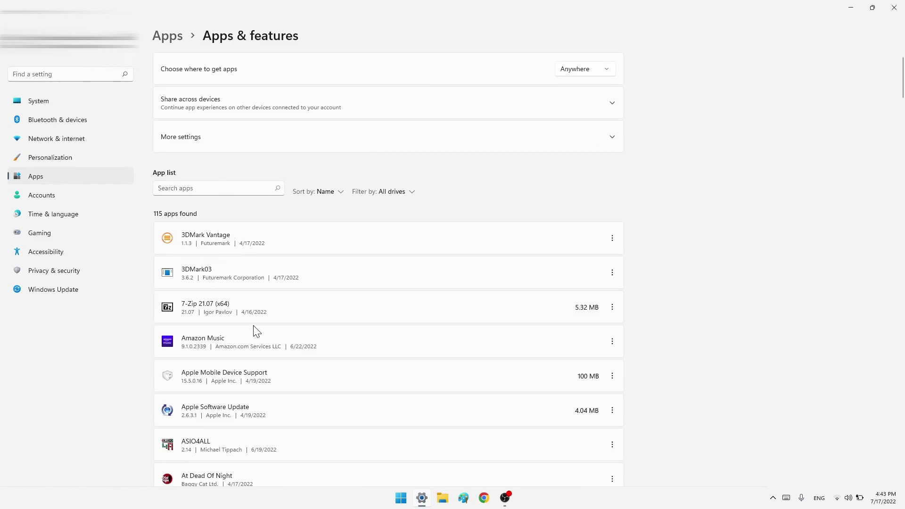
scroll(255, 331, down, 20)
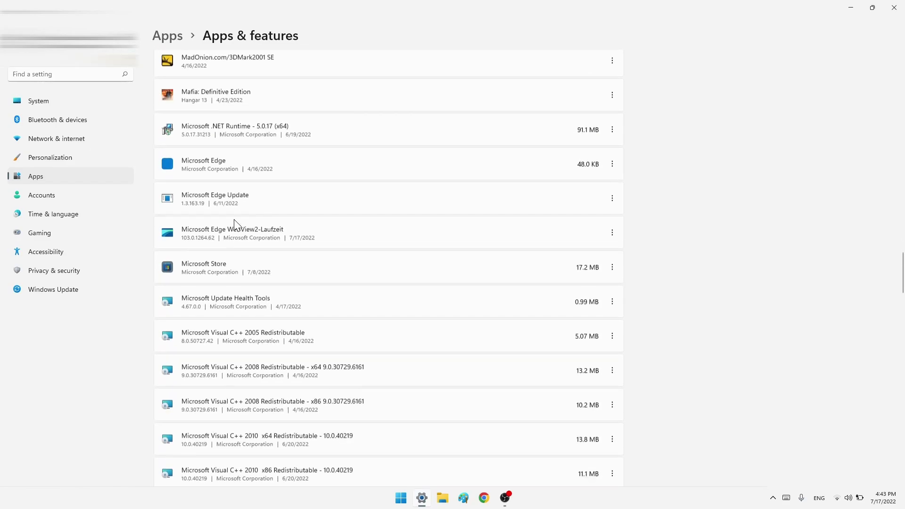
scroll(234, 222, down, 5)
key(super+d)
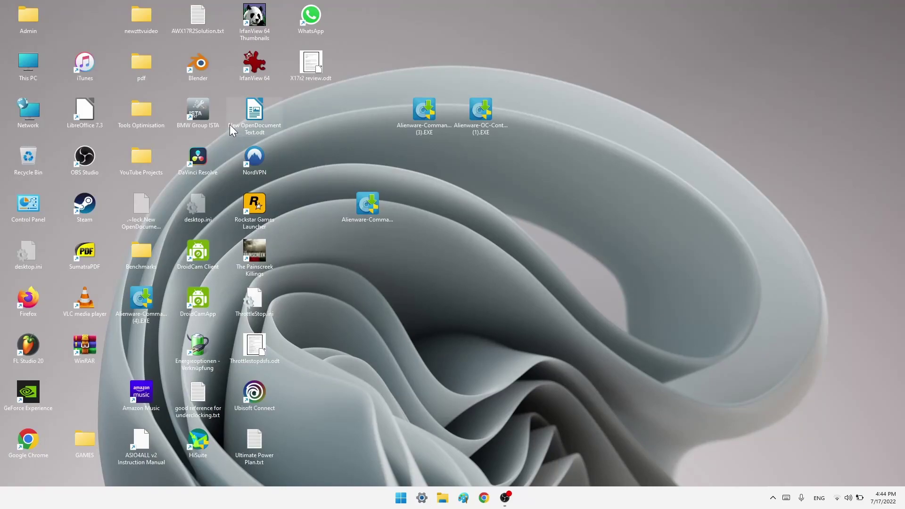
Launch CCleaner from the Tools Optimisation folder and run Custom Clean on the analysed junk files.
double_click(132, 107)
click(392, 119)
double_click(392, 119)
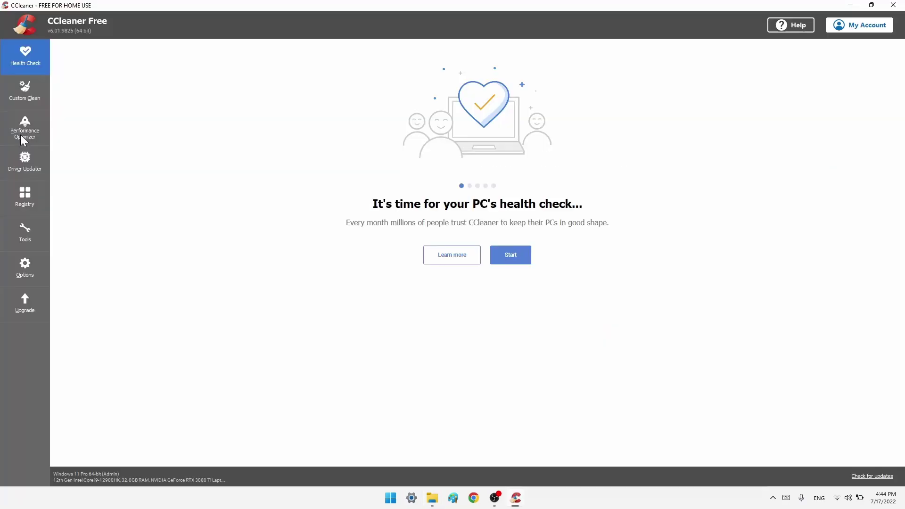
click(24, 91)
click(200, 455)
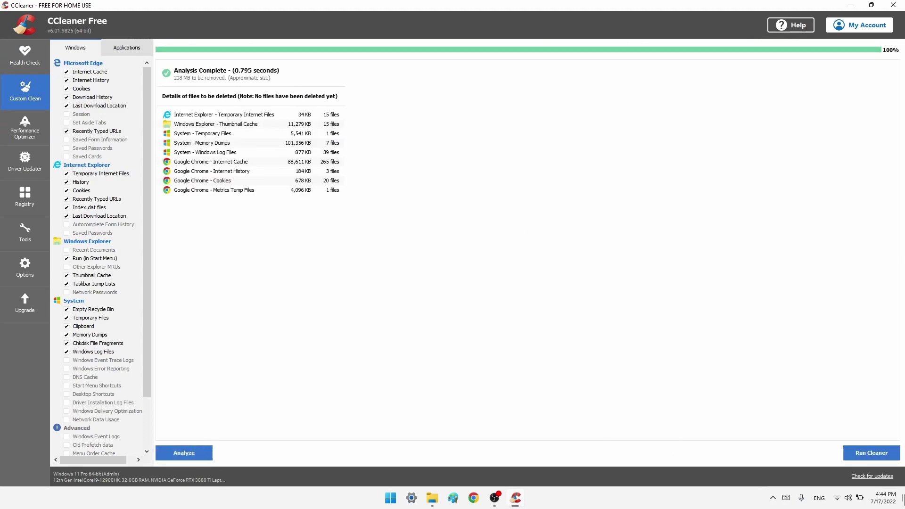
click(871, 454)
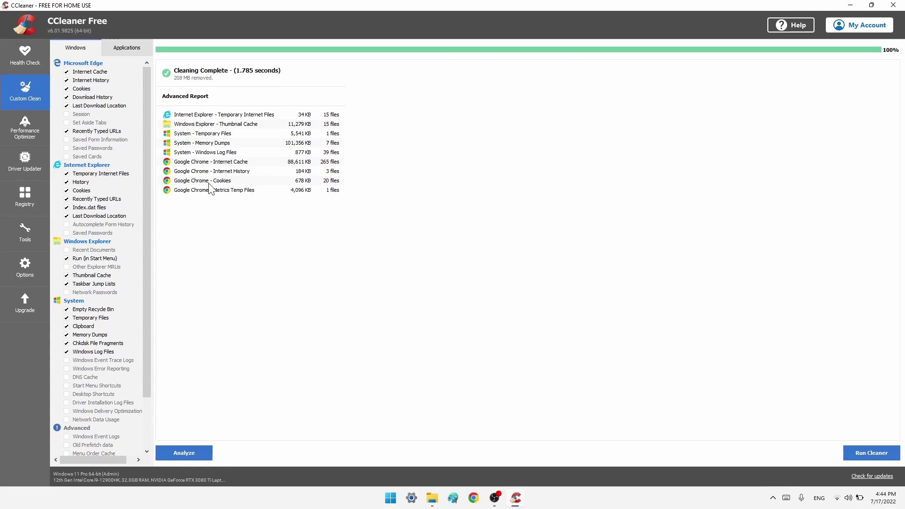
Scan the registry and fix all four issues without saving a backup.
click(19, 206)
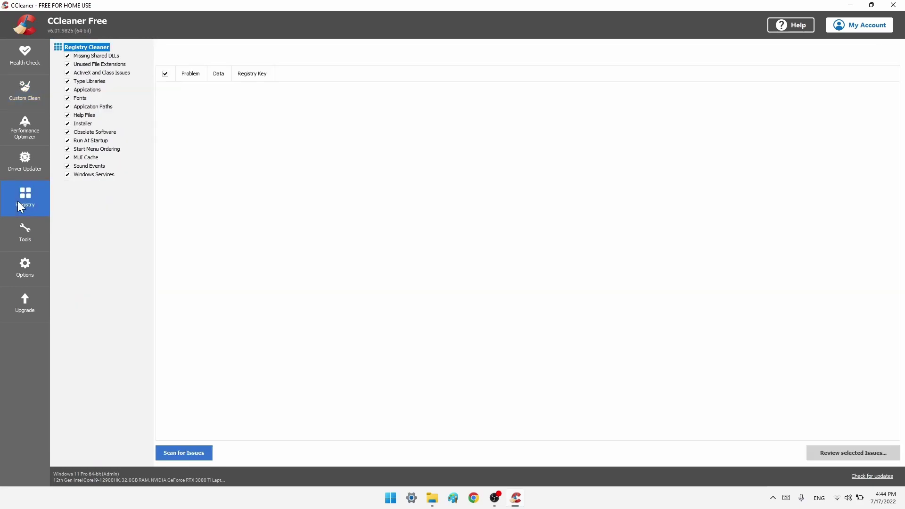
click(169, 453)
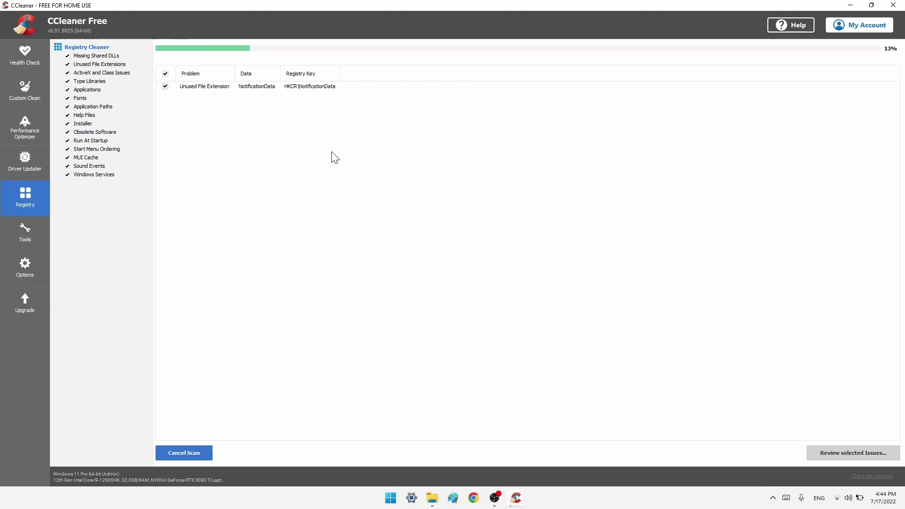
click(837, 456)
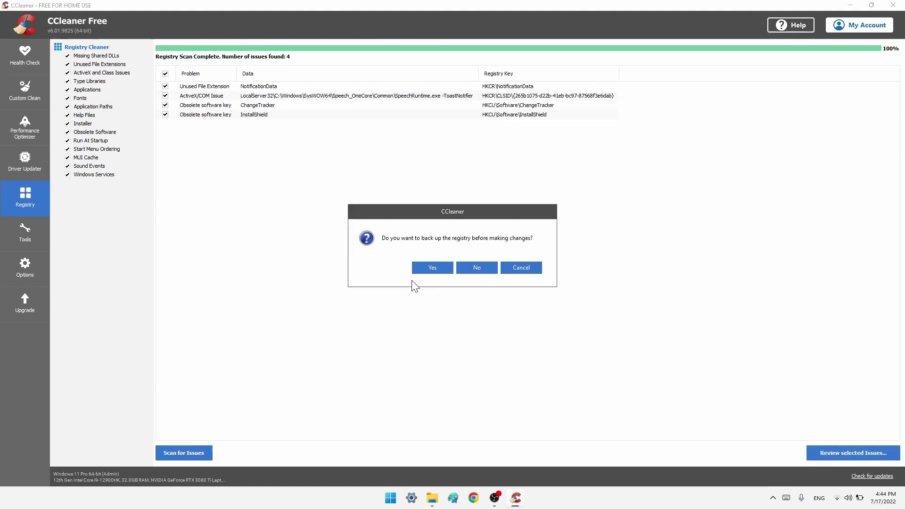
click(466, 267)
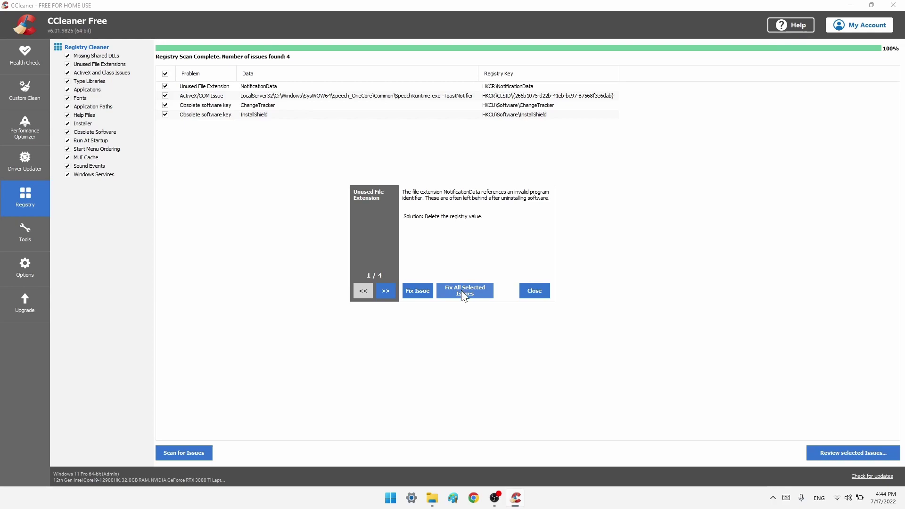
click(462, 289)
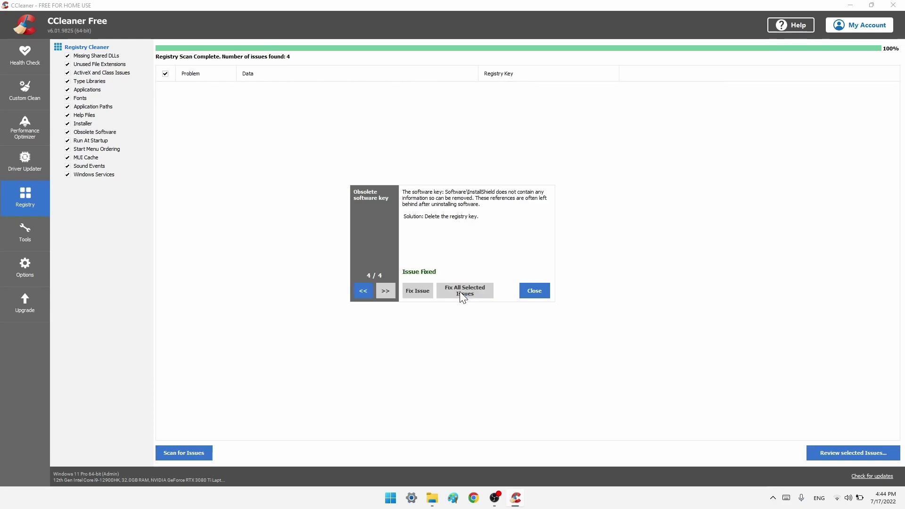
click(529, 291)
Close CCleaner and the Tools Optimisation window, then open OS (C:) from This PC.
click(893, 5)
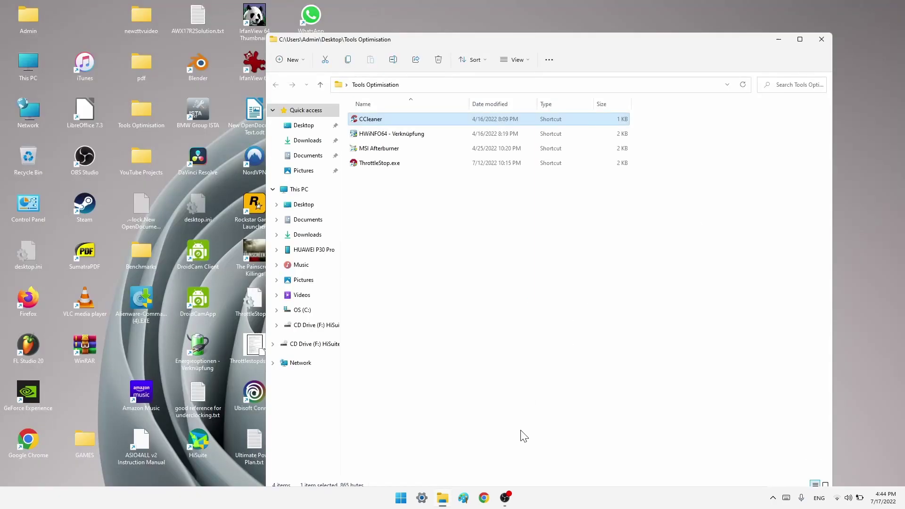
click(821, 38)
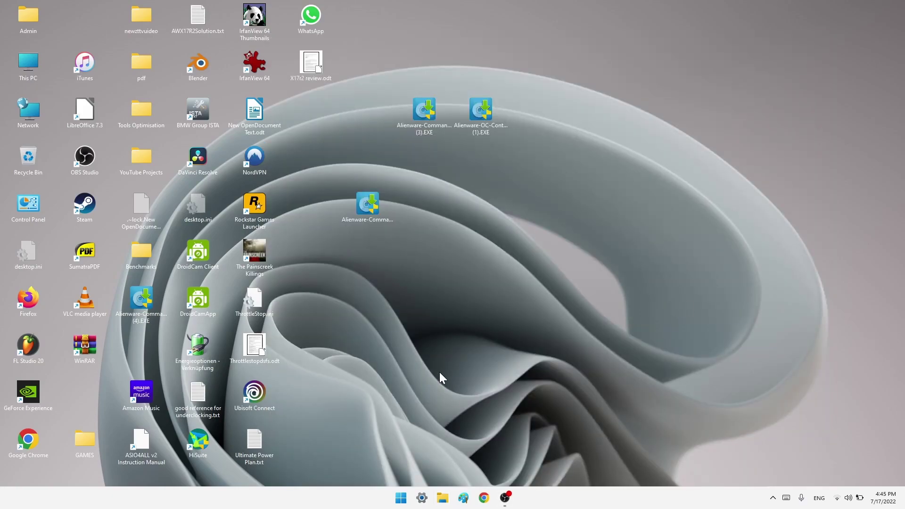
click(441, 498)
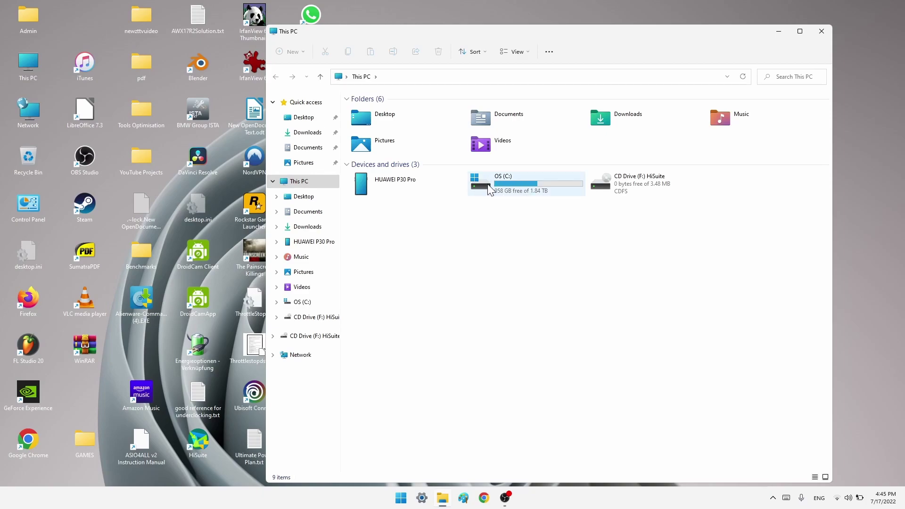
click(518, 187)
double_click(518, 187)
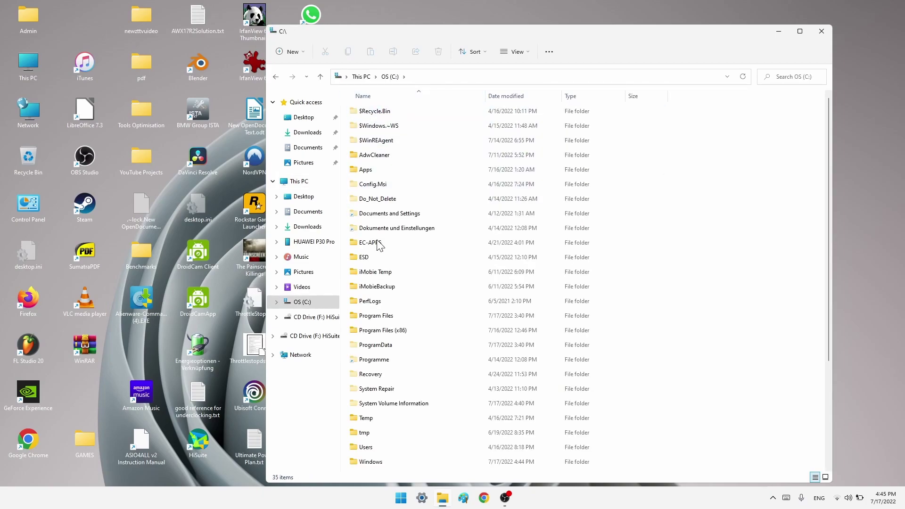
click(518, 54)
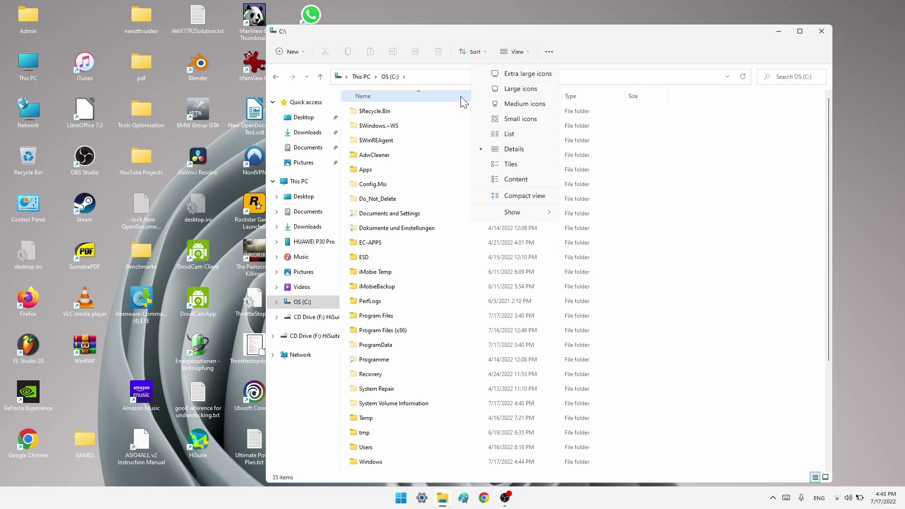
click(696, 188)
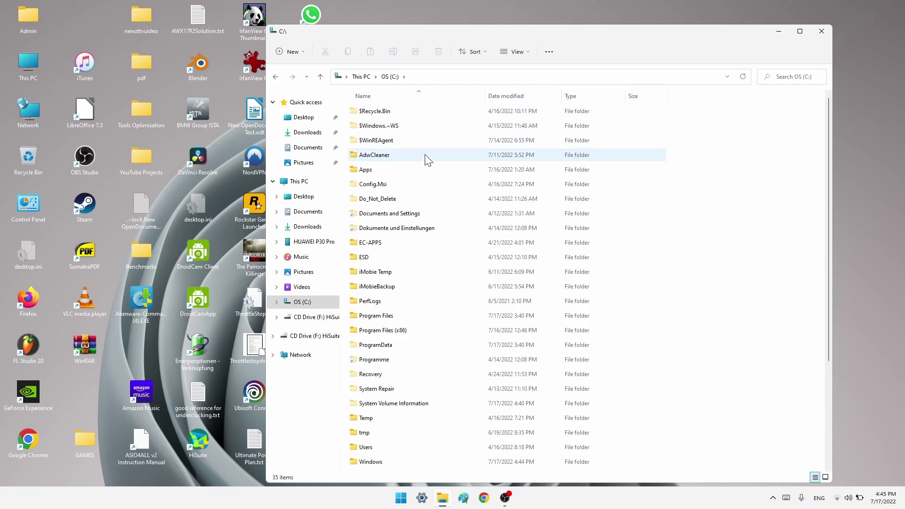
Apply the Folder Options View settings once, still leaving hidden items hidden.
click(519, 53)
click(548, 52)
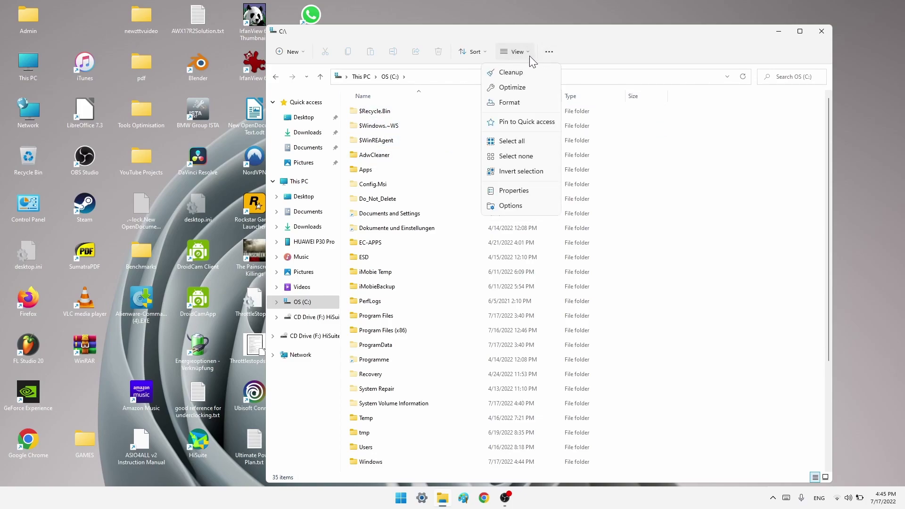
click(504, 206)
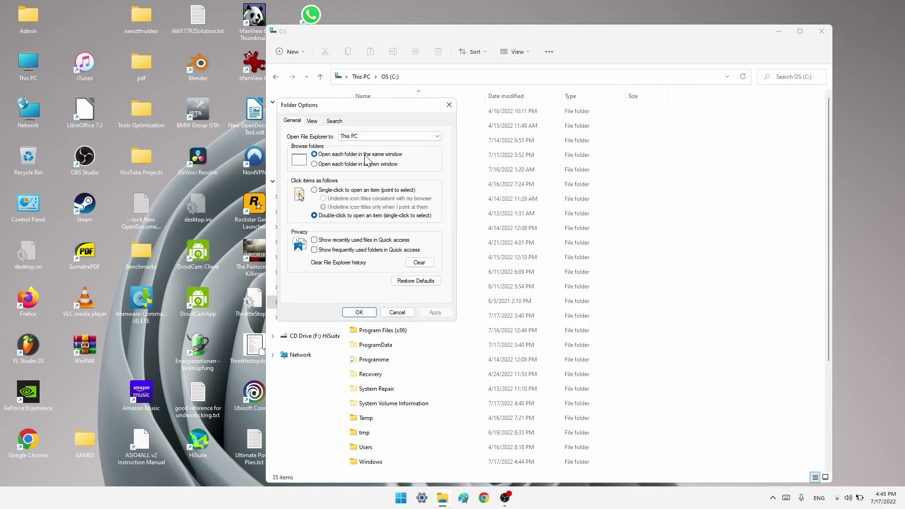
click(313, 121)
click(312, 252)
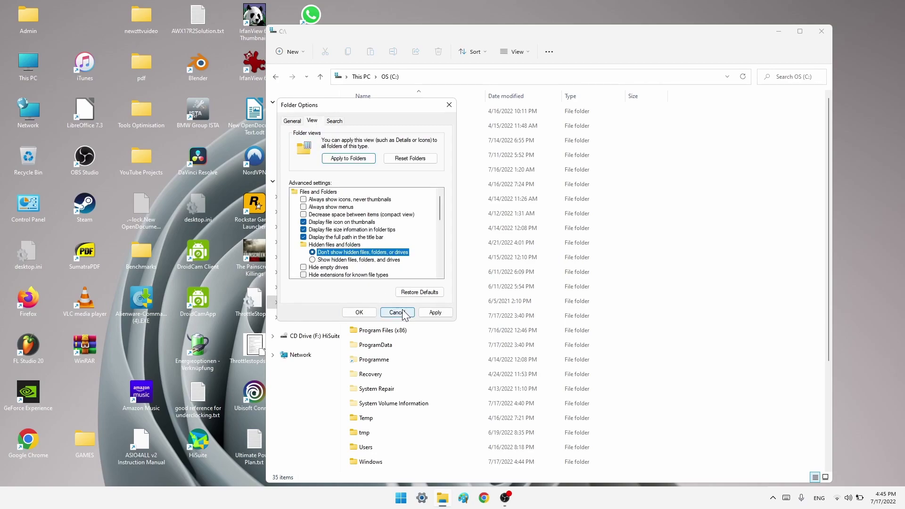
click(434, 312)
click(359, 312)
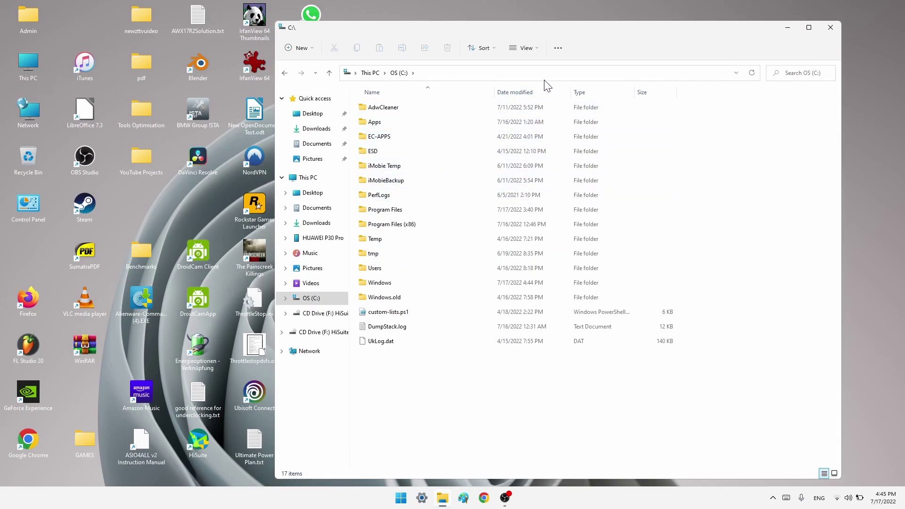
Reopen Folder Options and enable 'Show hidden files, folders, and drives'.
click(558, 49)
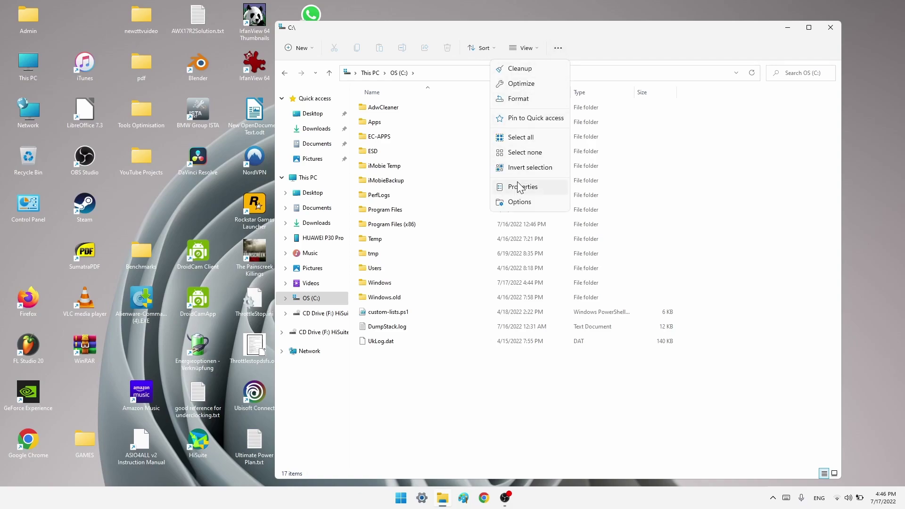
click(519, 203)
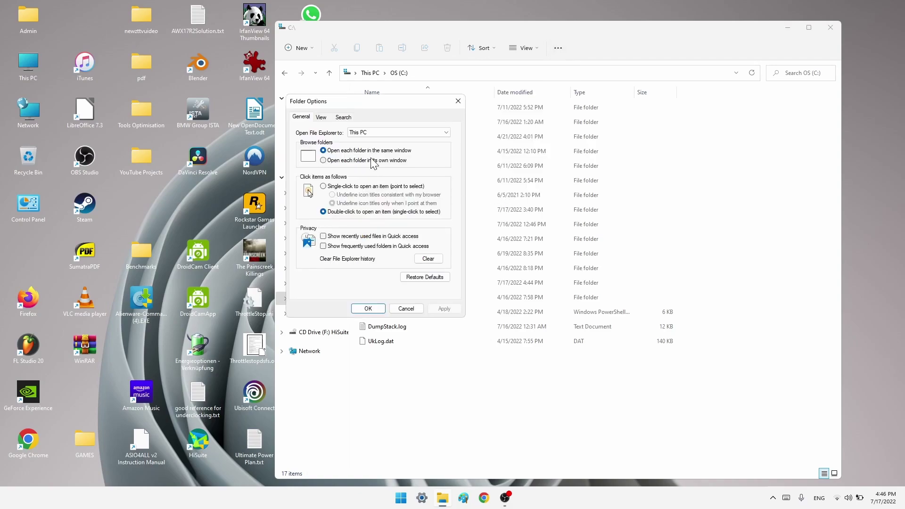
click(328, 118)
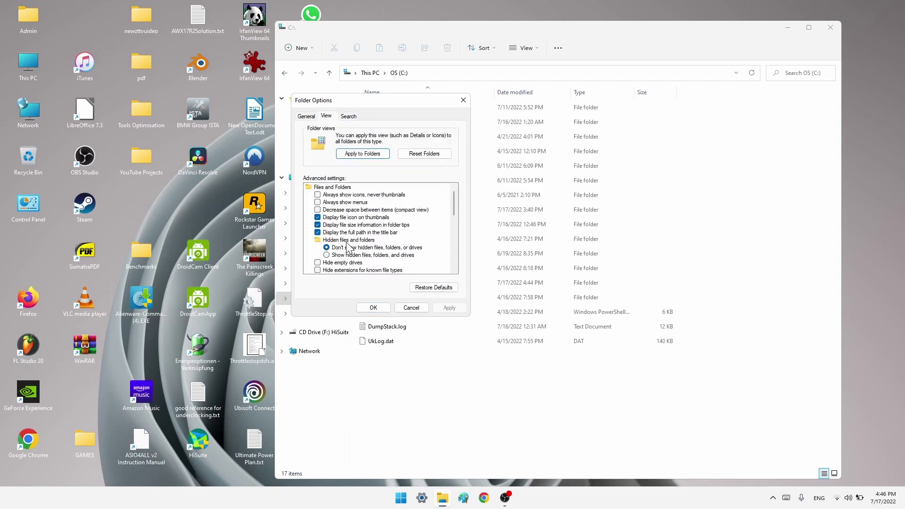
click(326, 256)
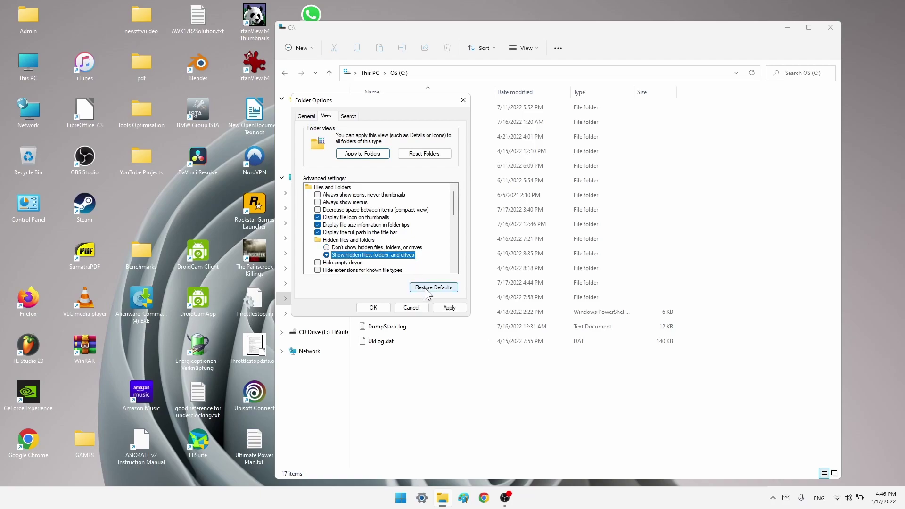
click(450, 308)
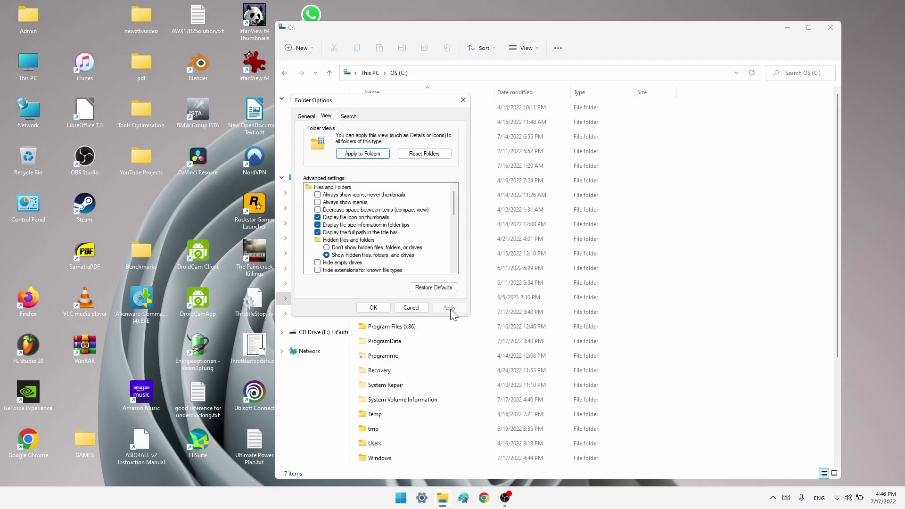
click(373, 308)
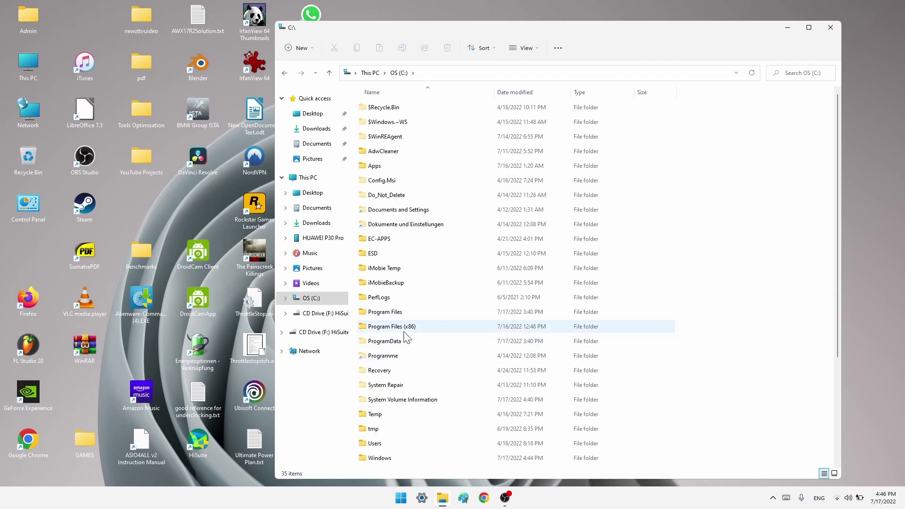
Delete the Alienware and Alienware Command Center folders from ProgramData.
double_click(393, 342)
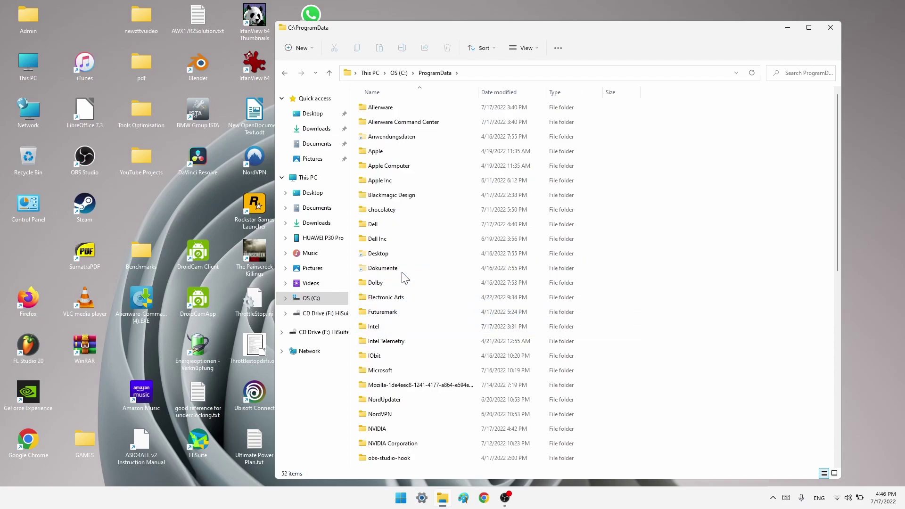
click(380, 108)
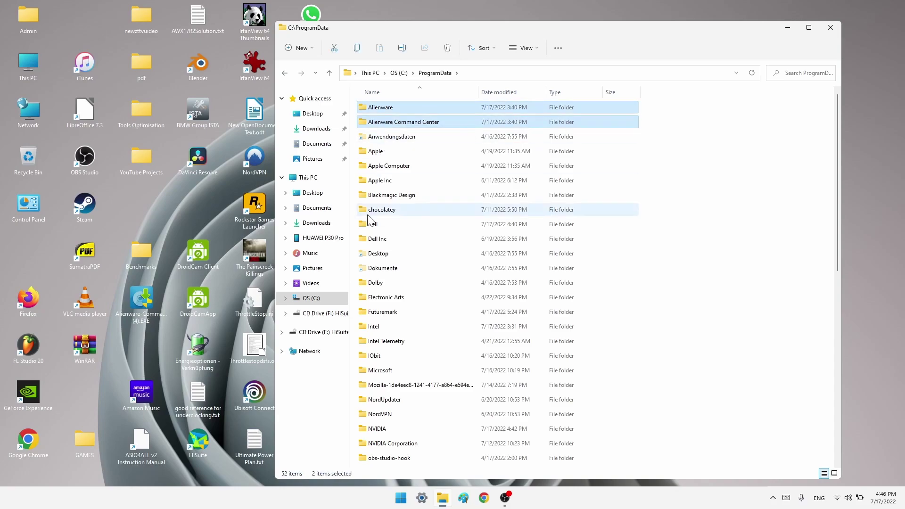
ctrl+click(393, 121)
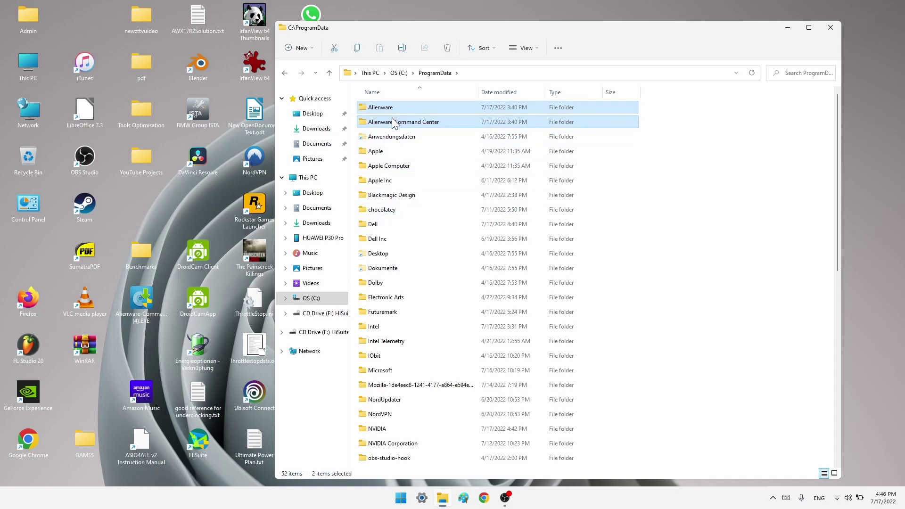
right_click(393, 123)
click(460, 130)
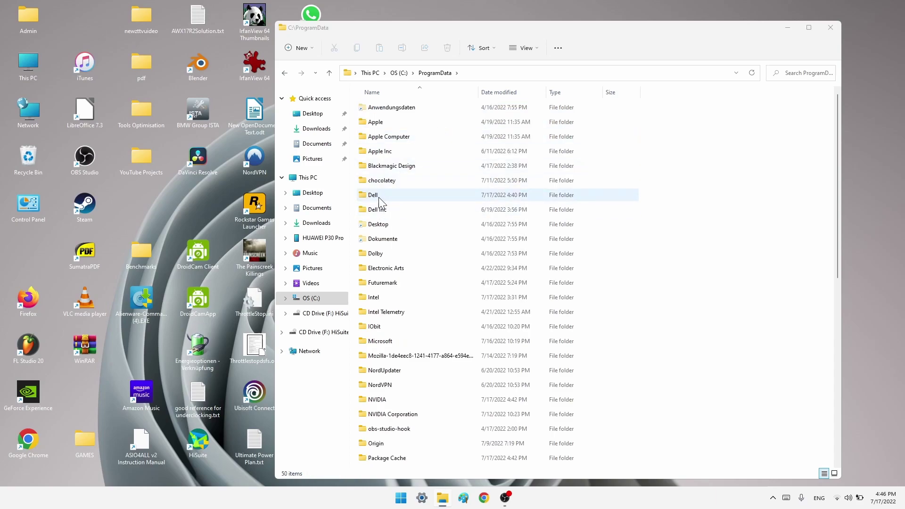
Inspect the Dell and Dell Inc folders in ProgramData, then return to the C: root.
double_click(379, 196)
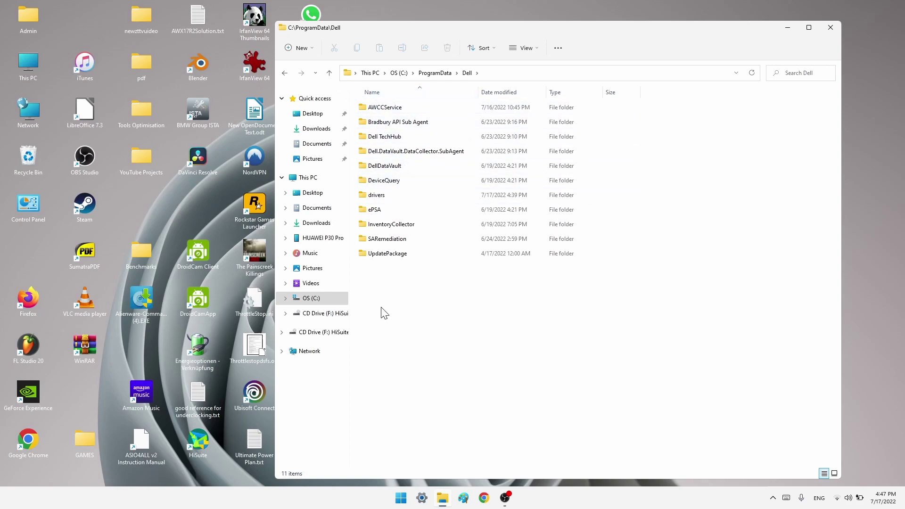
click(329, 74)
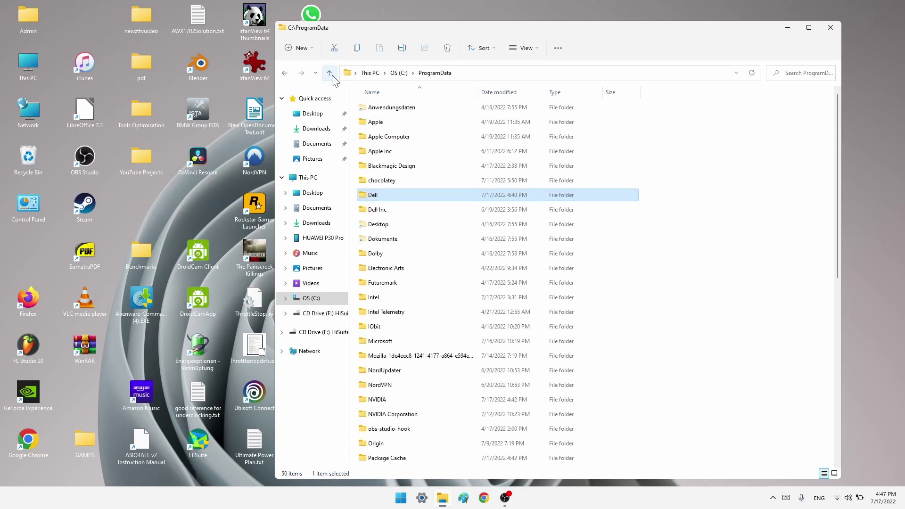
click(396, 211)
double_click(396, 210)
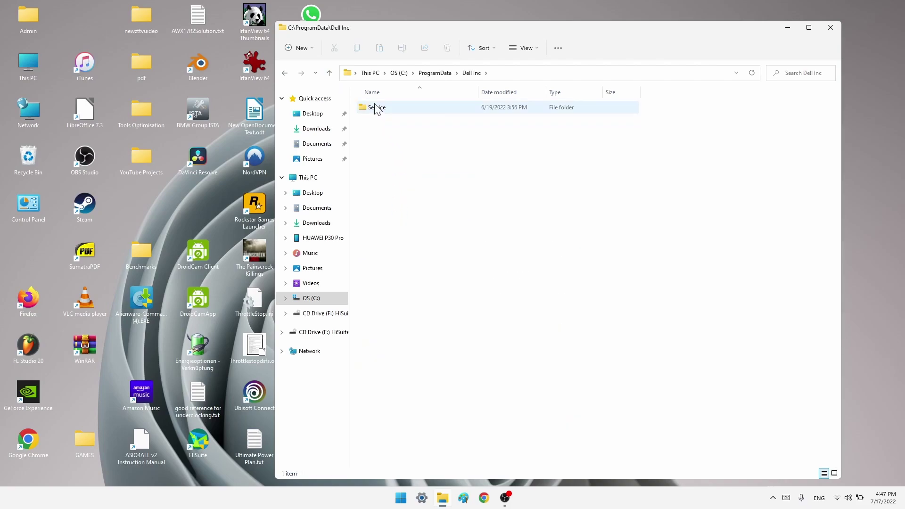
click(329, 73)
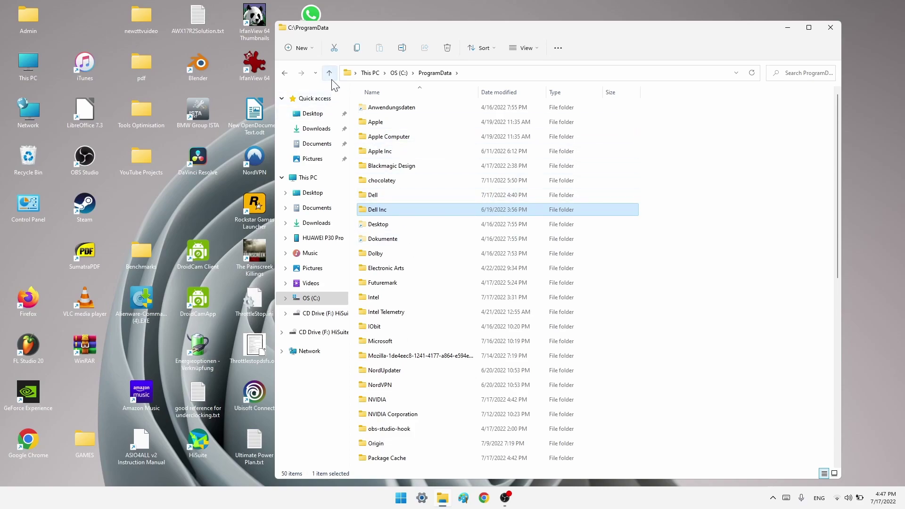
click(330, 74)
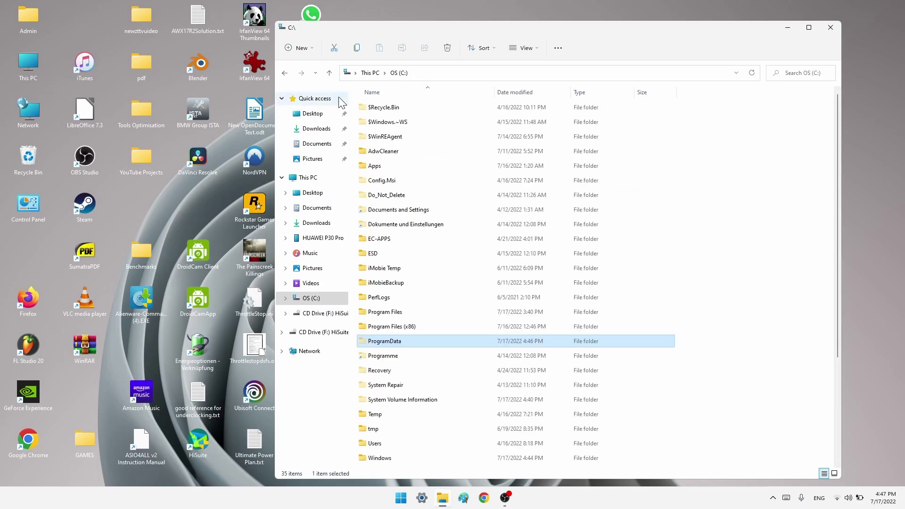
Inspect the Dell folder in Program Files (x86), then return to the C: root.
double_click(382, 327)
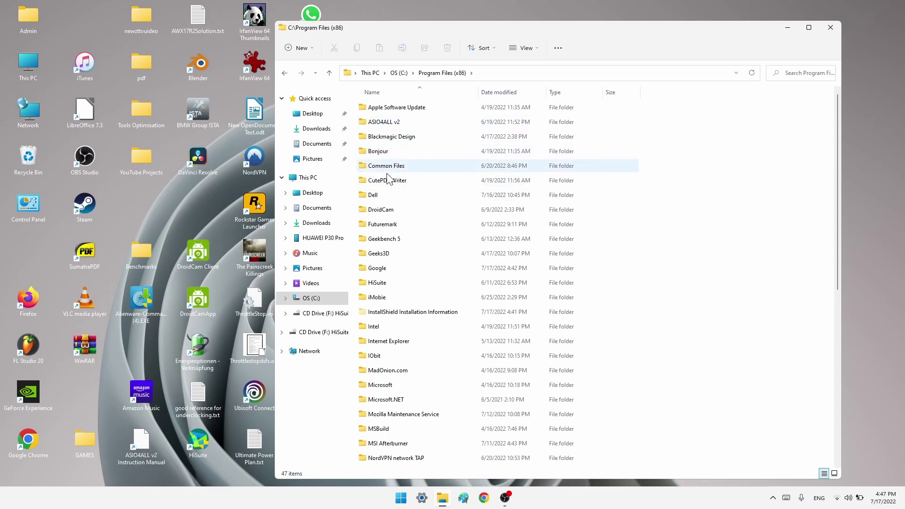
double_click(386, 197)
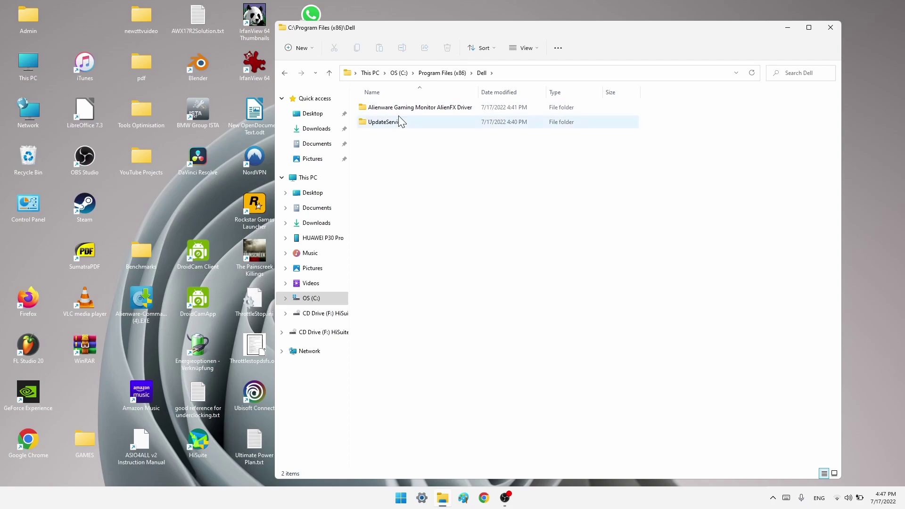
click(330, 75)
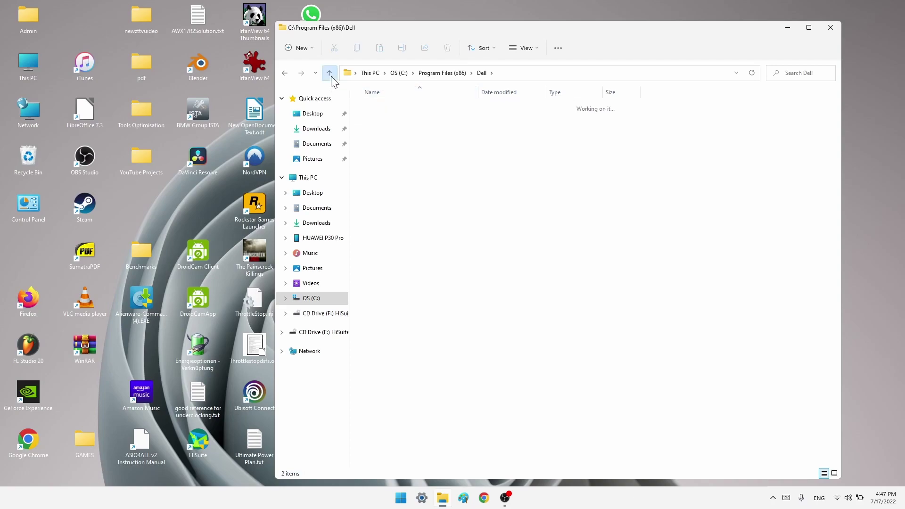
click(330, 75)
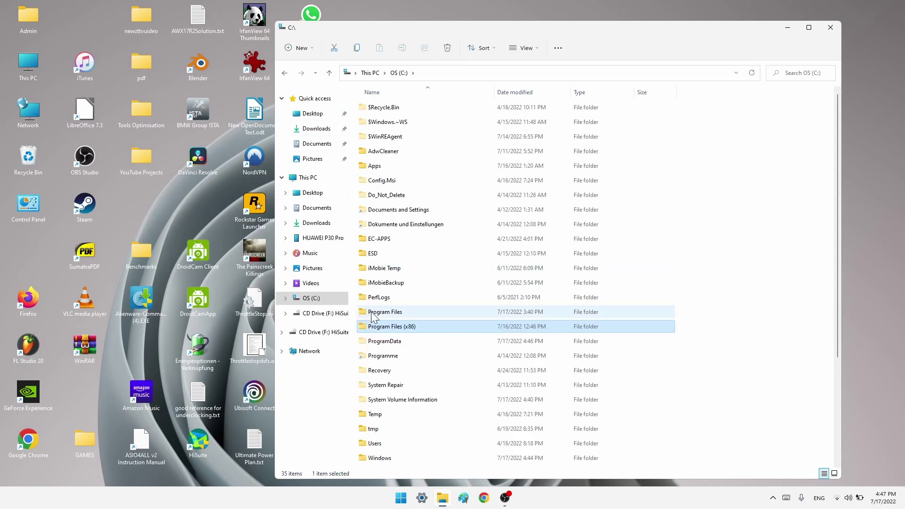
Check Program Files\Alienware's contents, delete the Alienware folder, and go up to C:.
click(372, 314)
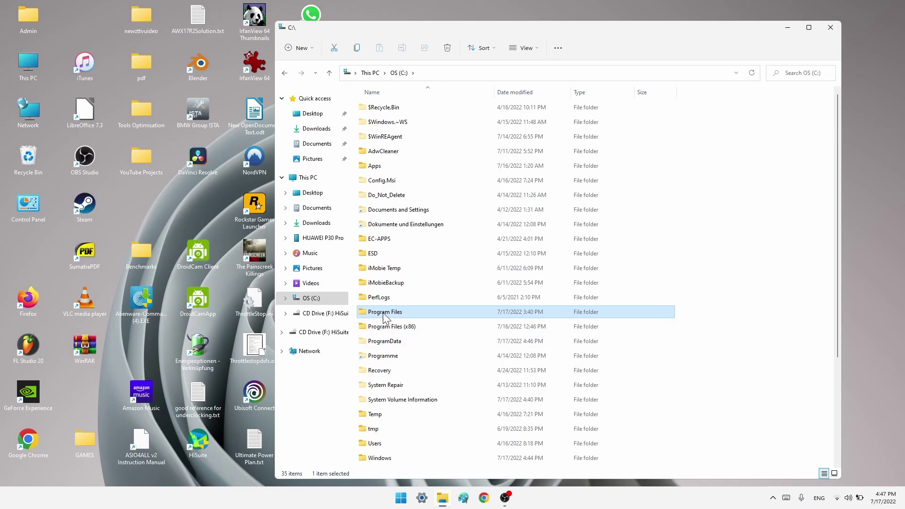
double_click(382, 312)
double_click(370, 123)
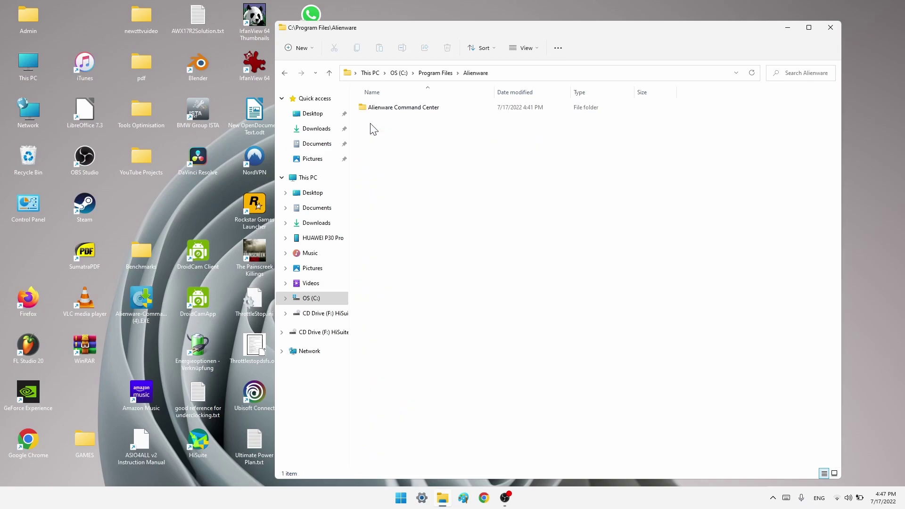
click(329, 74)
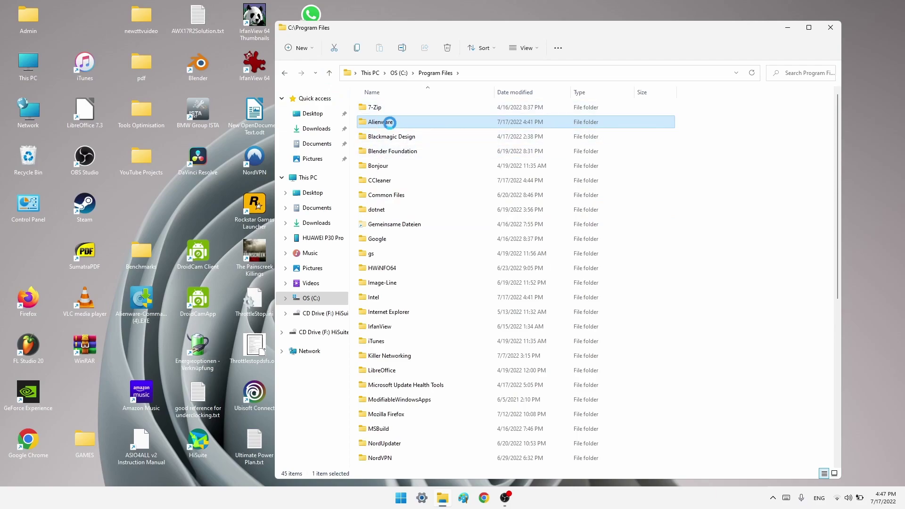
right_click(394, 126)
click(452, 134)
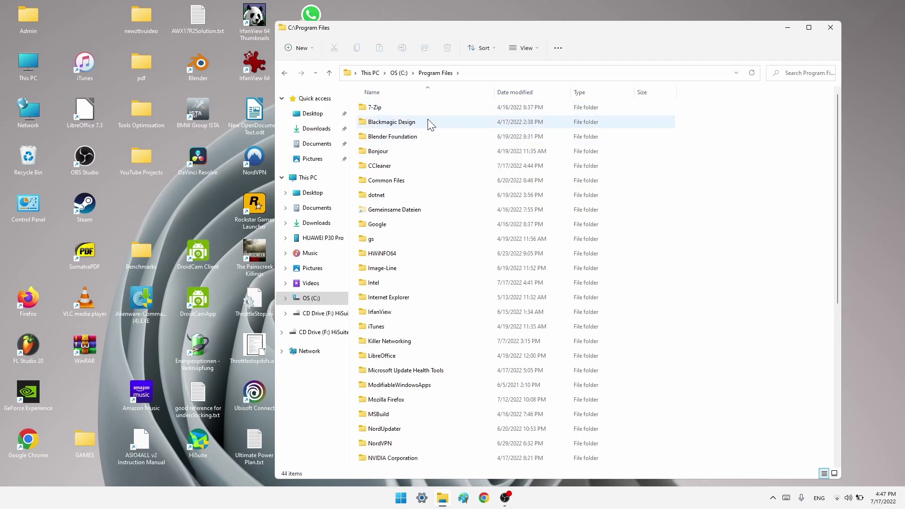
key(alt+Up)
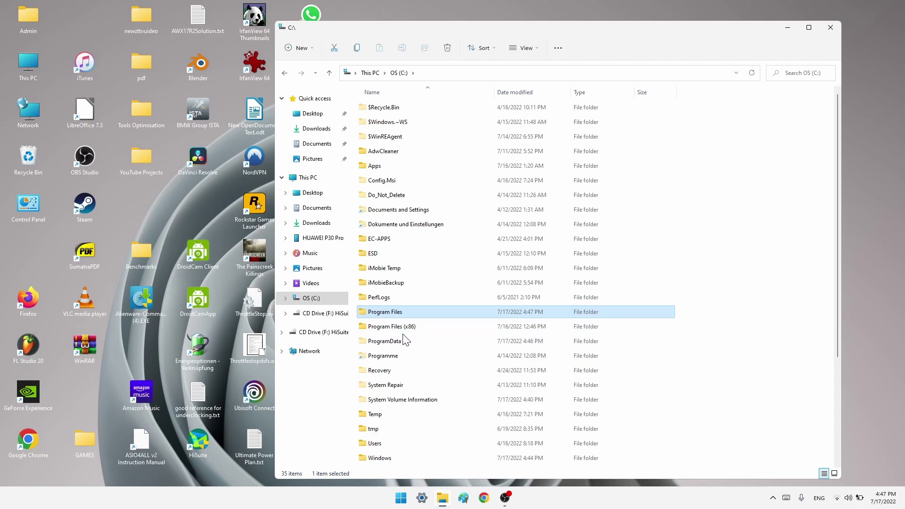
Close Explorer, launch CCleaner, and clean the files found by Custom Clean analysis.
click(831, 27)
double_click(142, 109)
double_click(379, 108)
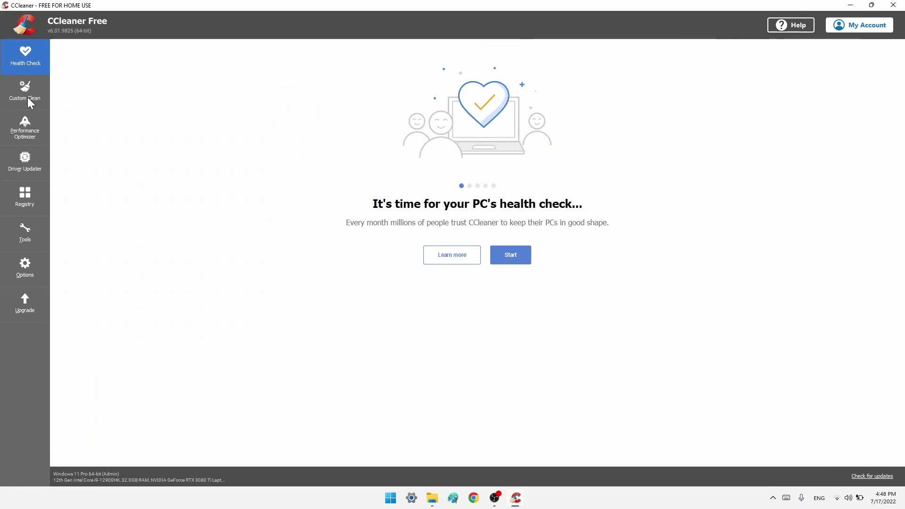
click(28, 99)
click(183, 452)
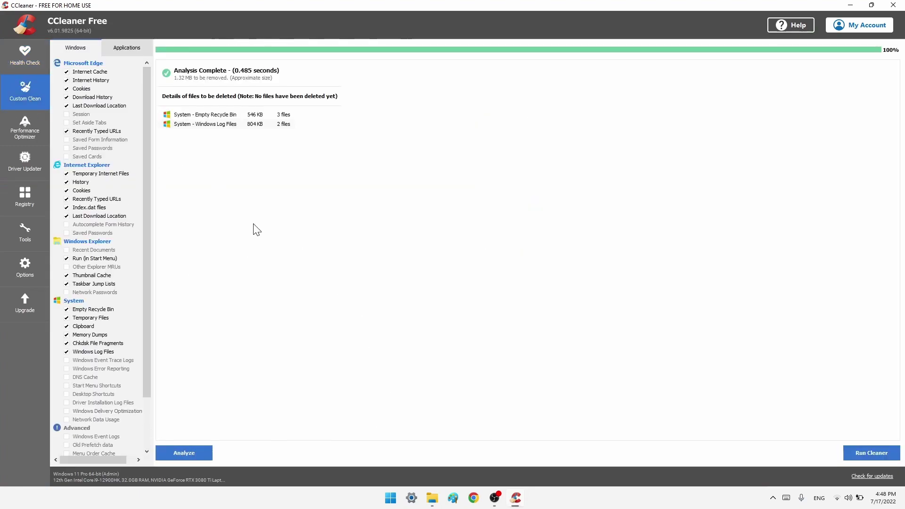
click(869, 453)
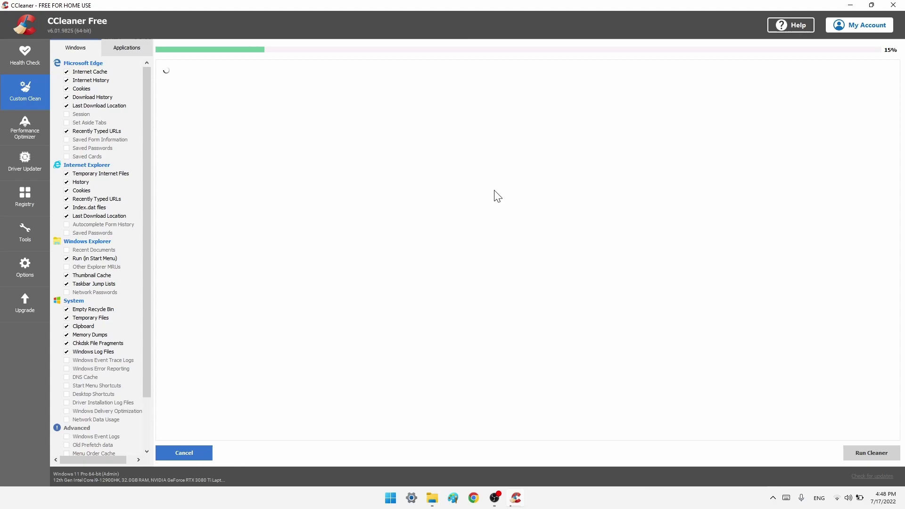
Scan the registry and fix all four issues, declining the backup.
click(28, 207)
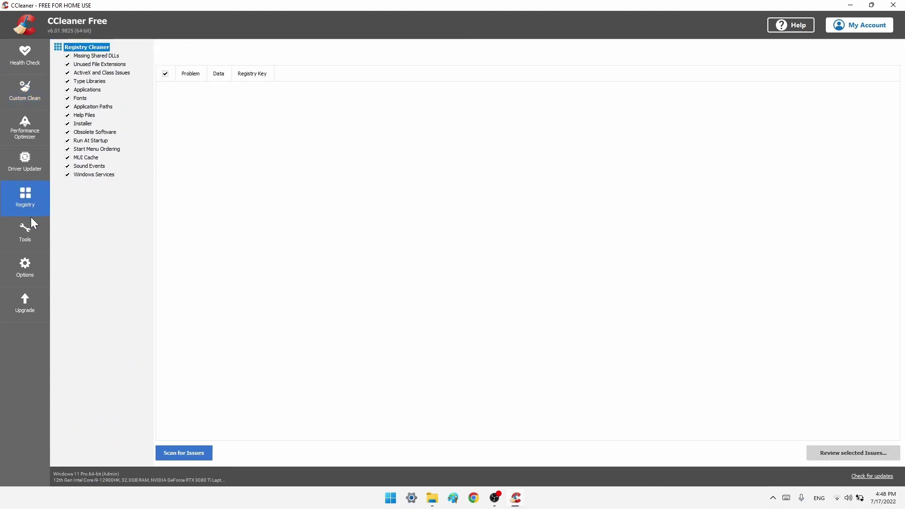
click(170, 451)
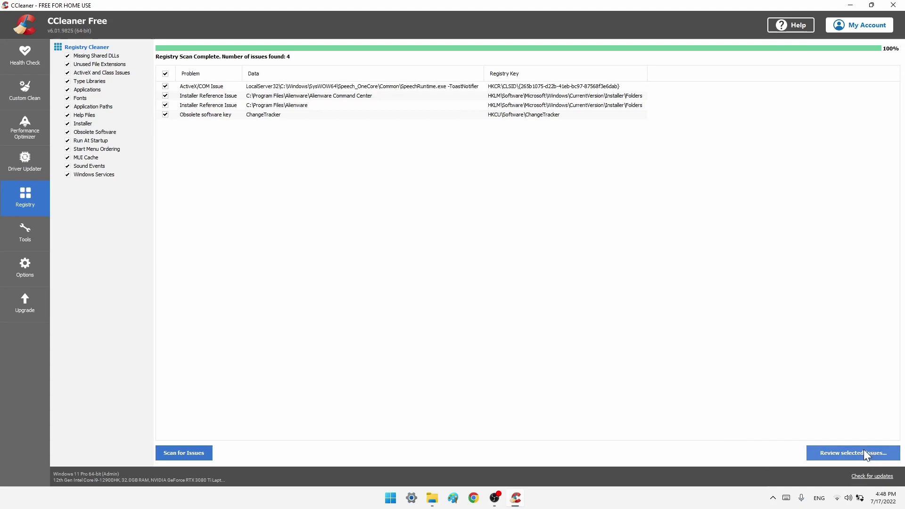
click(865, 454)
click(469, 269)
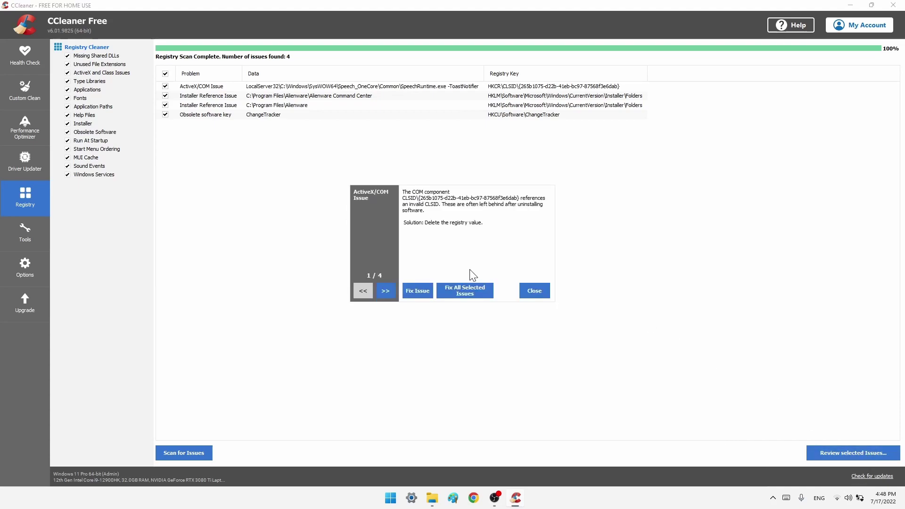
click(460, 291)
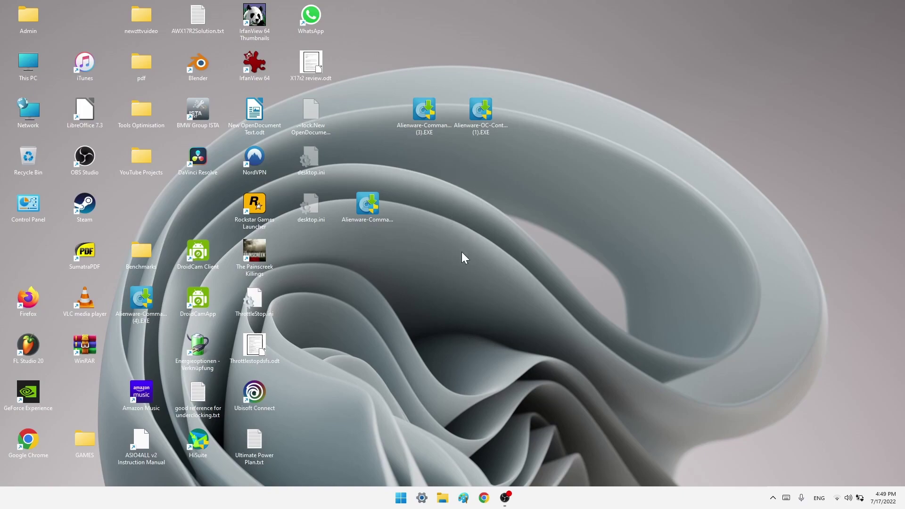
Open File Explorer at the C: drive and reposition the window slightly left.
key(super+e)
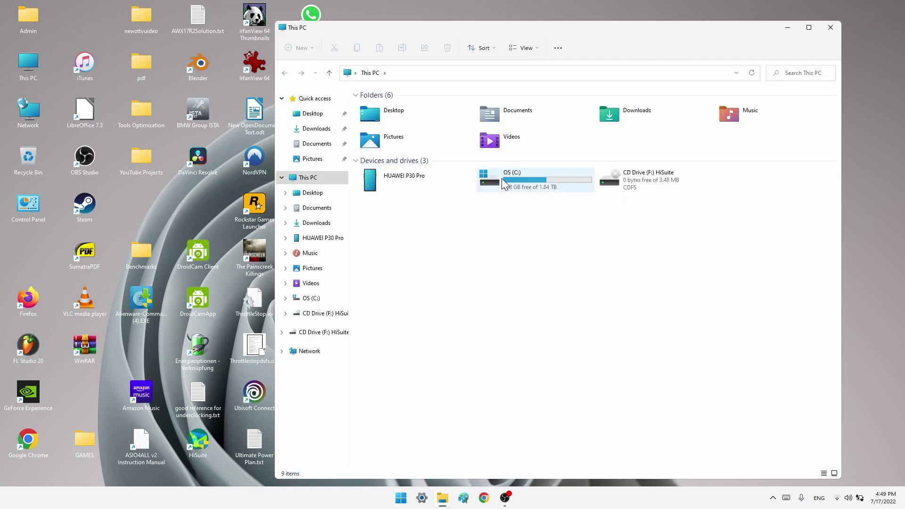
double_click(501, 178)
click(808, 27)
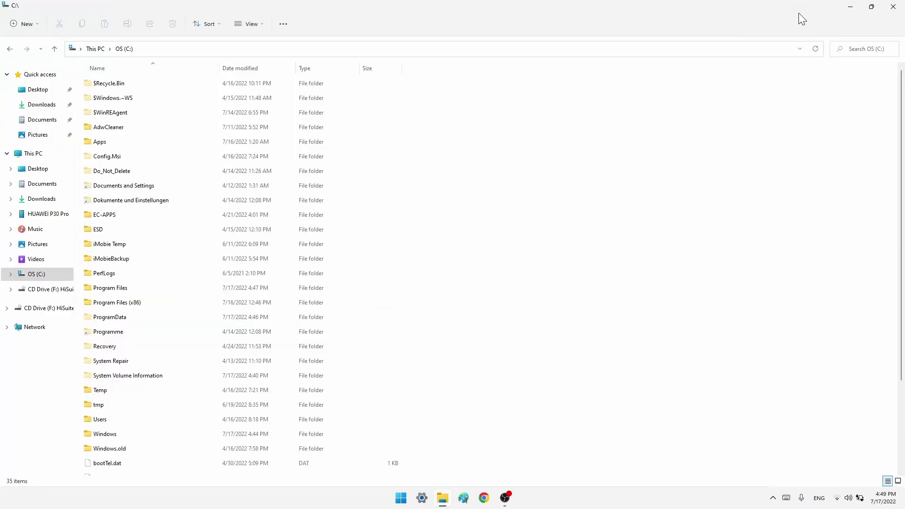
click(874, 10)
drag(525, 27, 434, 22)
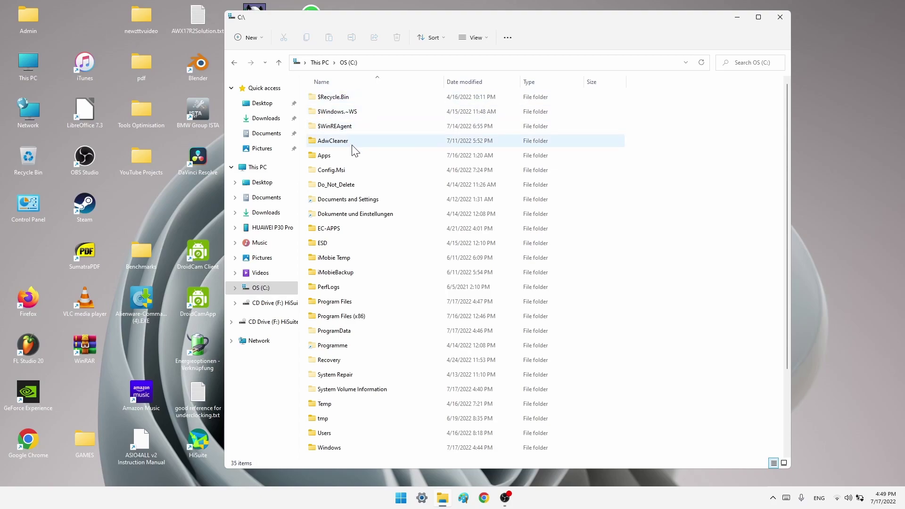
Inspect the Intel folder in Program Files, then return to the C: root.
double_click(349, 305)
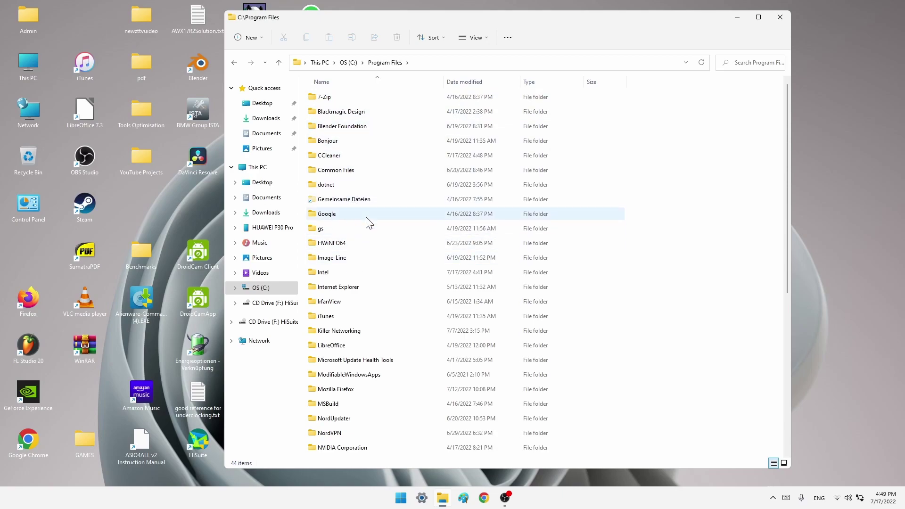
double_click(331, 273)
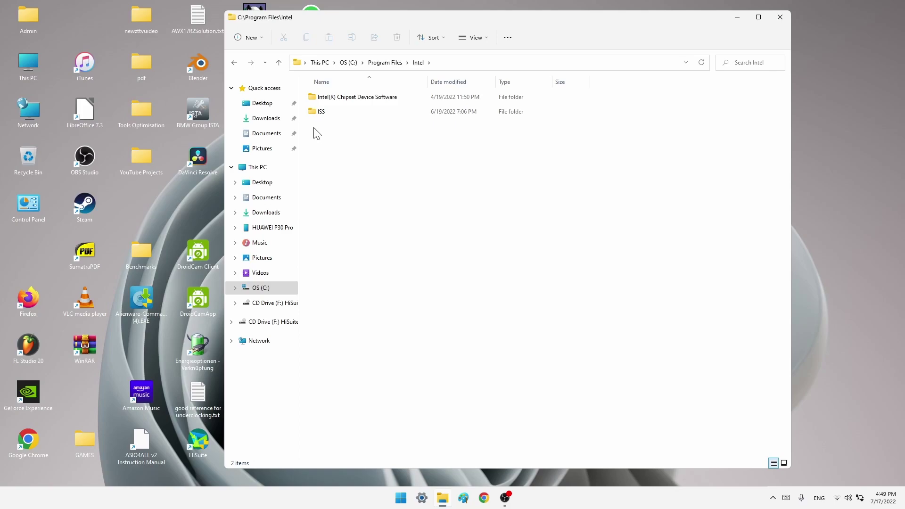
right_click(335, 138)
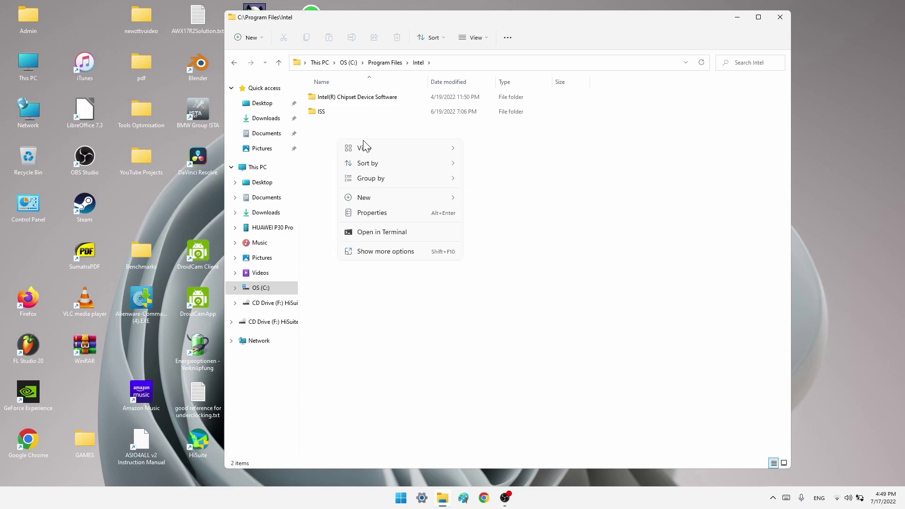
click(355, 123)
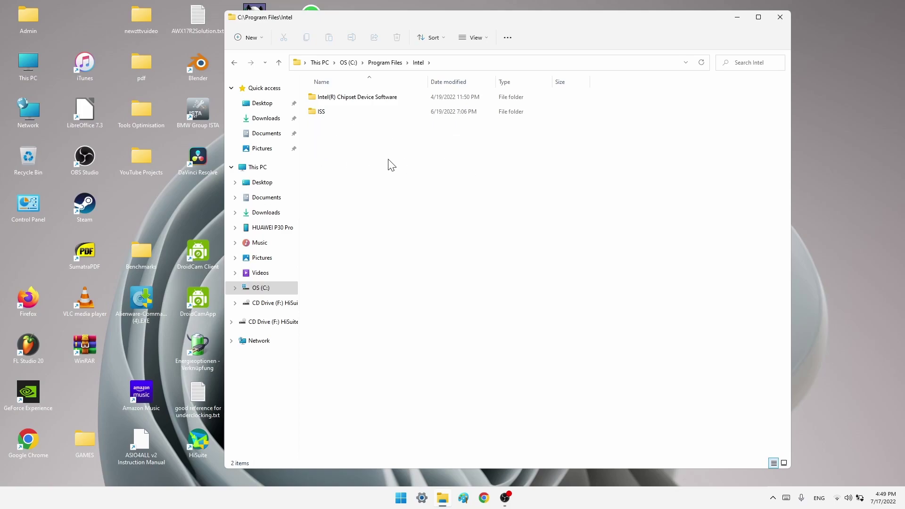
click(278, 62)
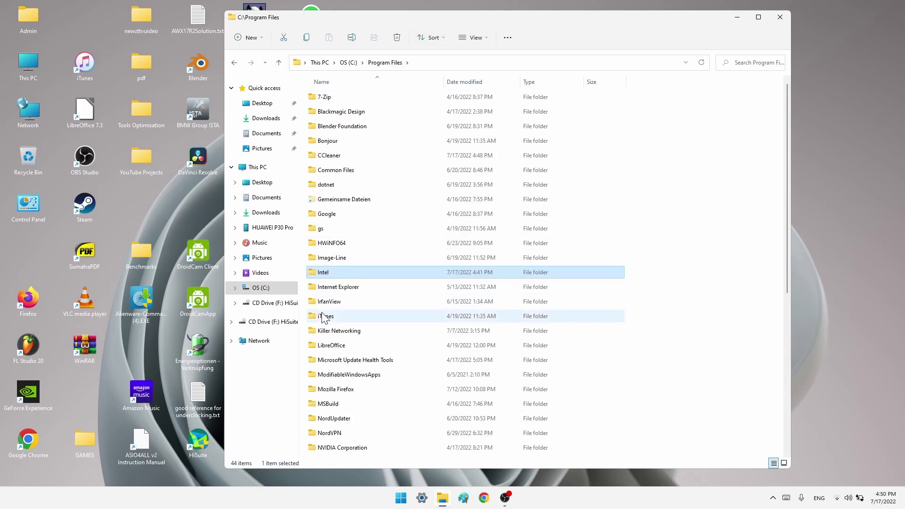
click(278, 63)
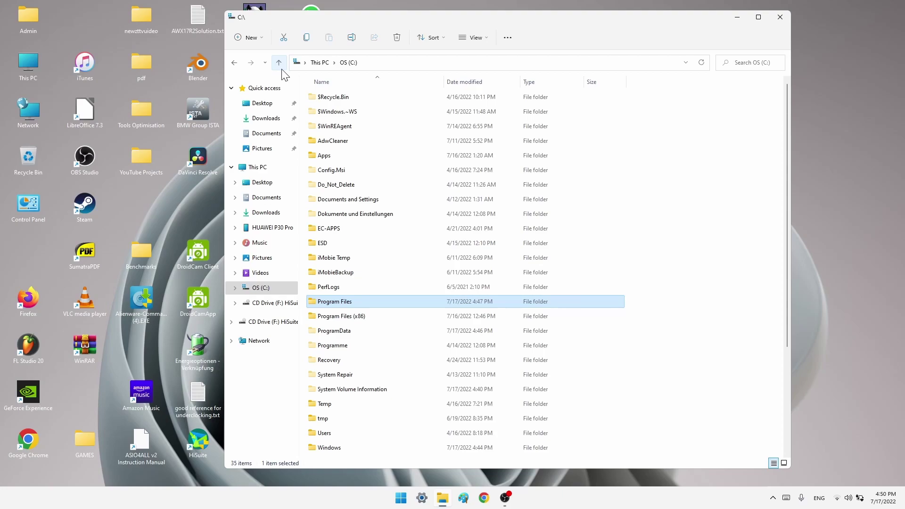
Inspect the Intel folder in Program Files (x86), then return to the C: root.
double_click(327, 317)
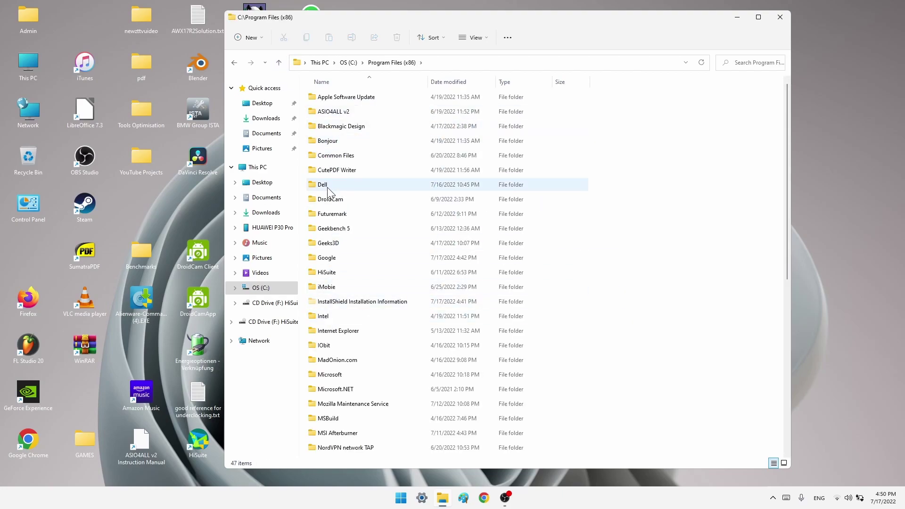
double_click(332, 317)
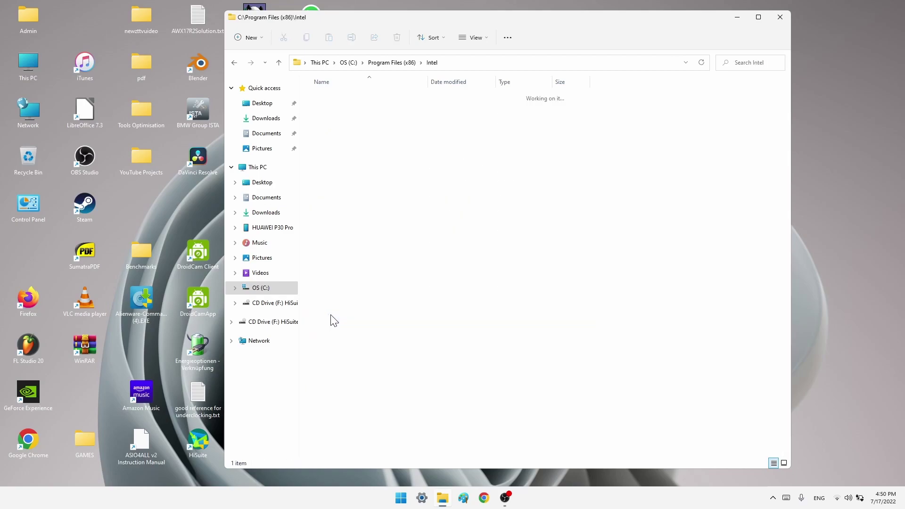
click(278, 62)
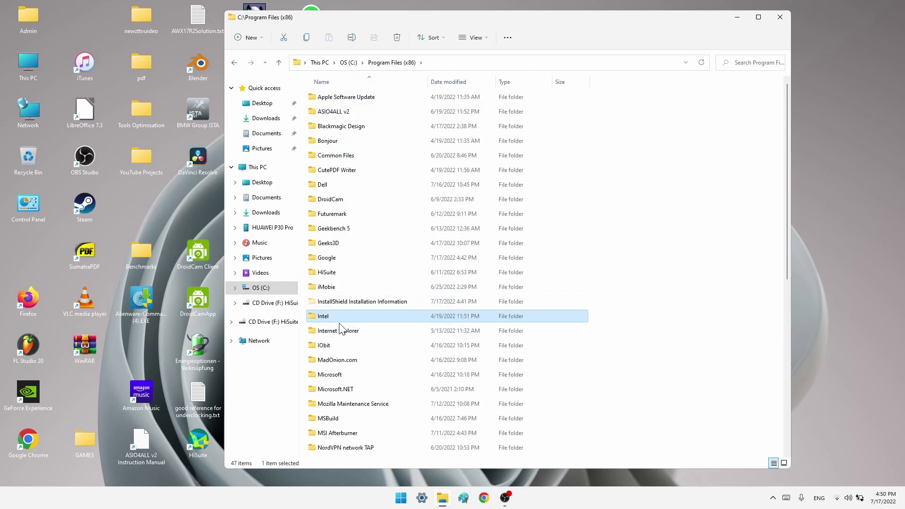
click(278, 62)
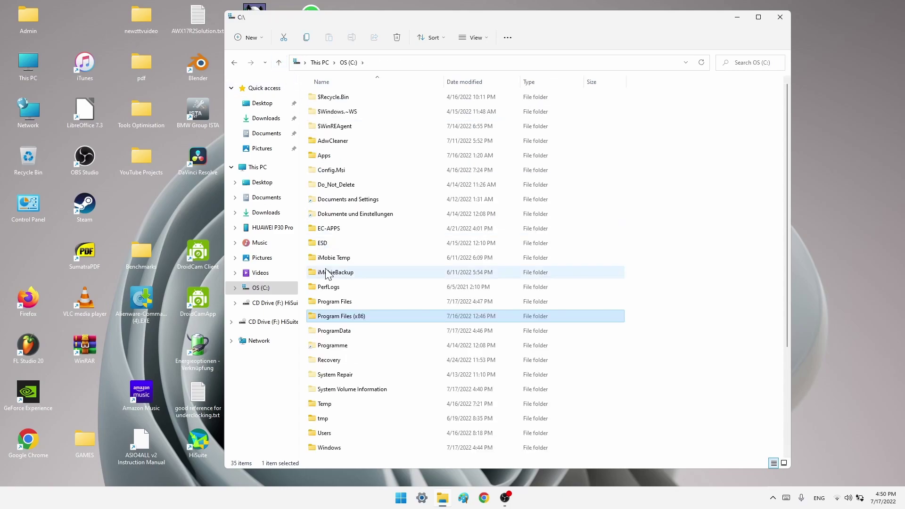
Delete the Intel Extreme Tuning Utility folder from ProgramData\Intel.
double_click(325, 330)
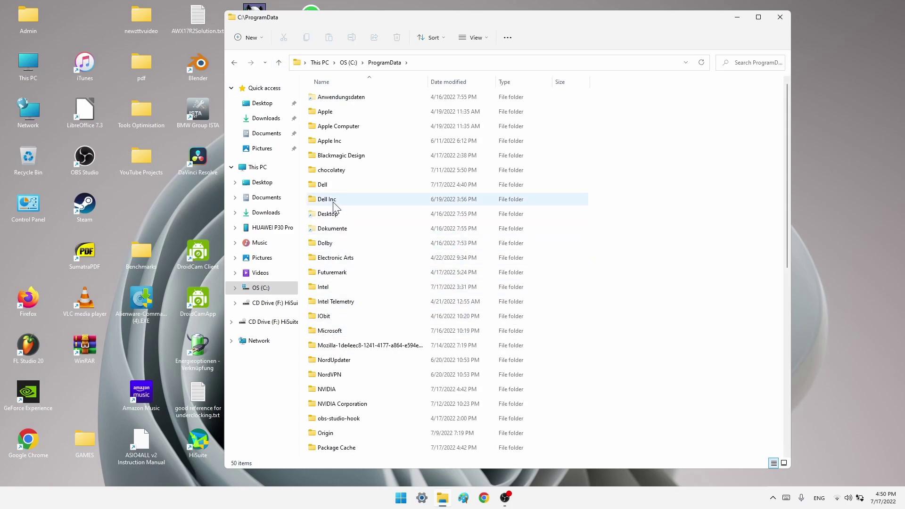
double_click(324, 288)
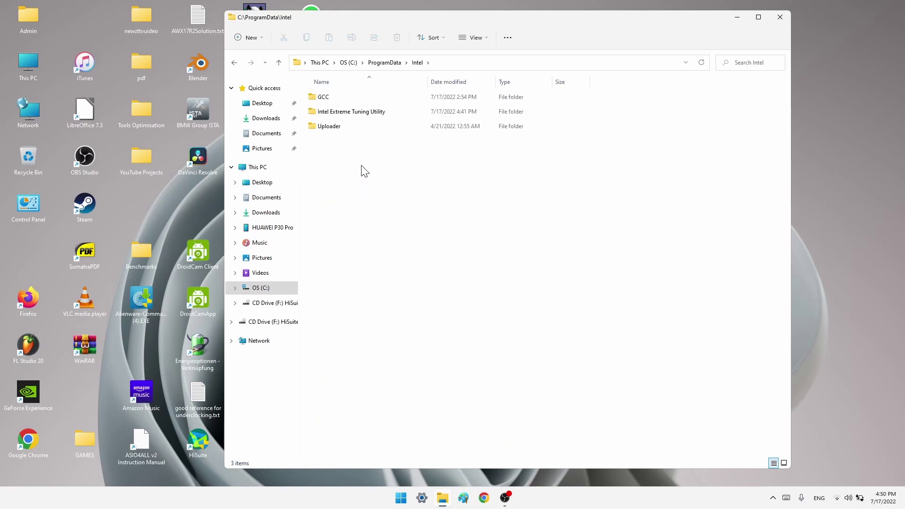
click(359, 115)
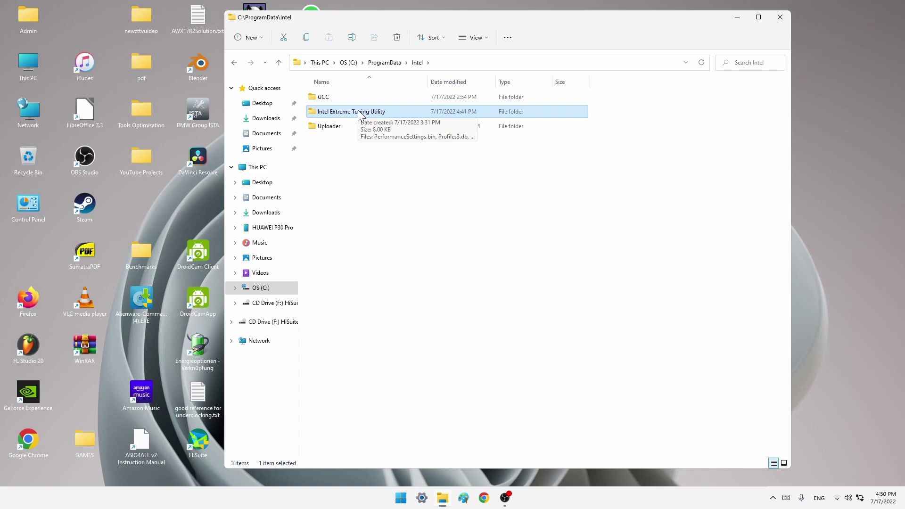
right_click(357, 109)
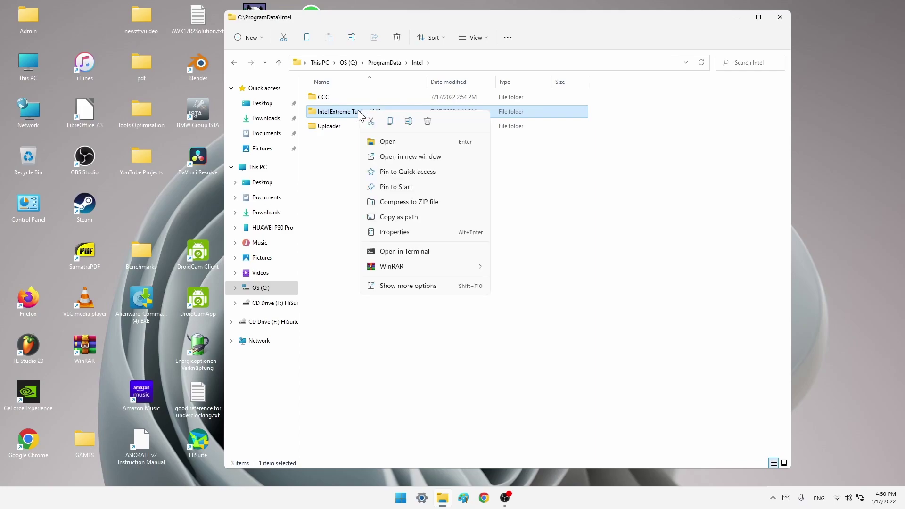
click(430, 116)
right_click(400, 192)
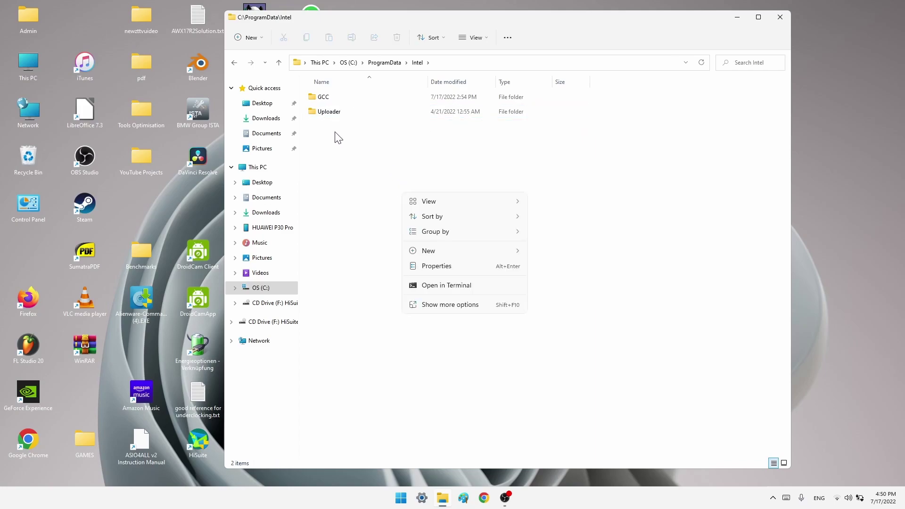
click(335, 137)
Inspect ProgramData\Intel Telemetry and its xtu folder, then return to the C: drive root.
click(279, 62)
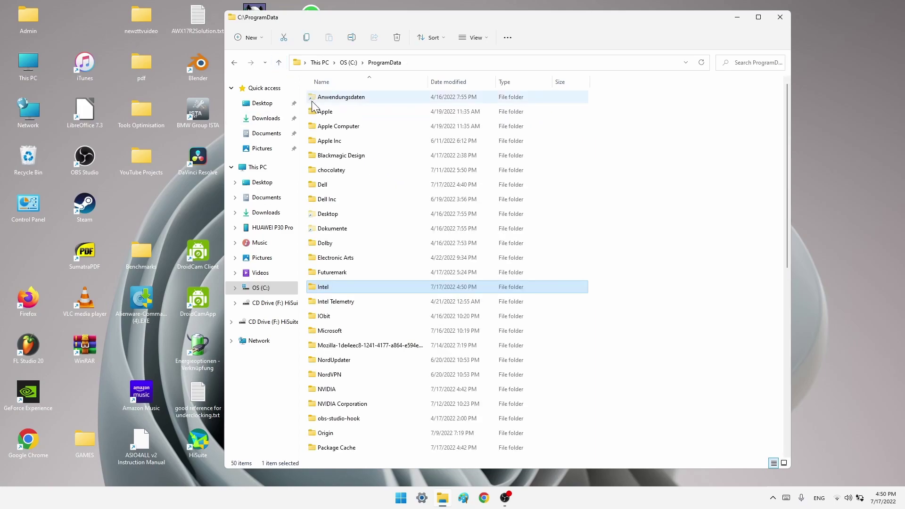
double_click(323, 305)
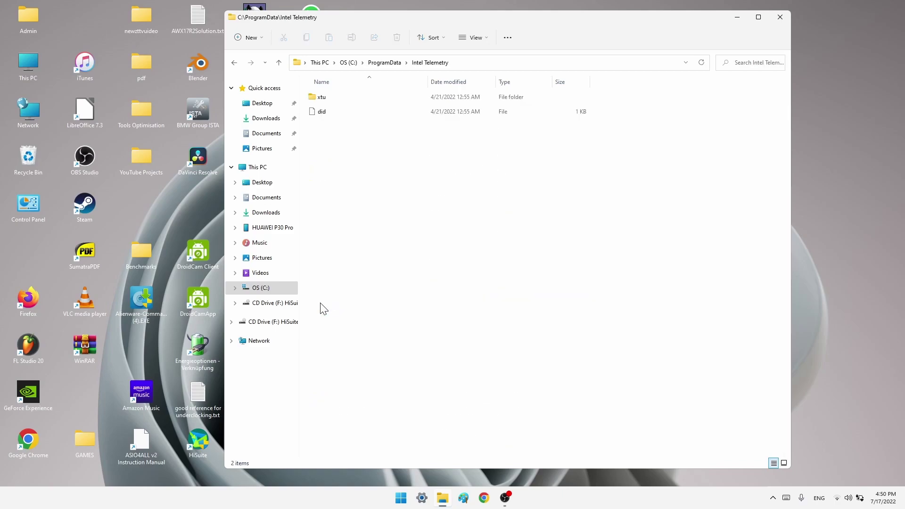
double_click(319, 98)
click(278, 62)
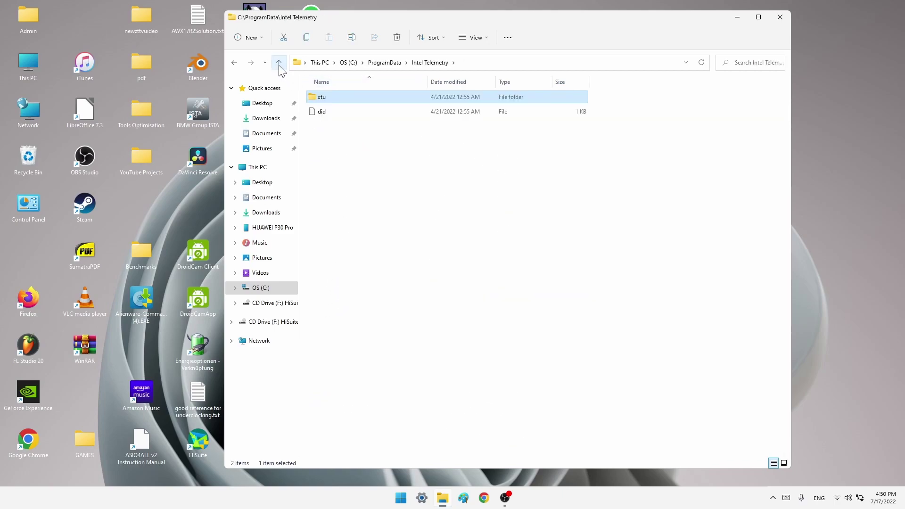
click(279, 62)
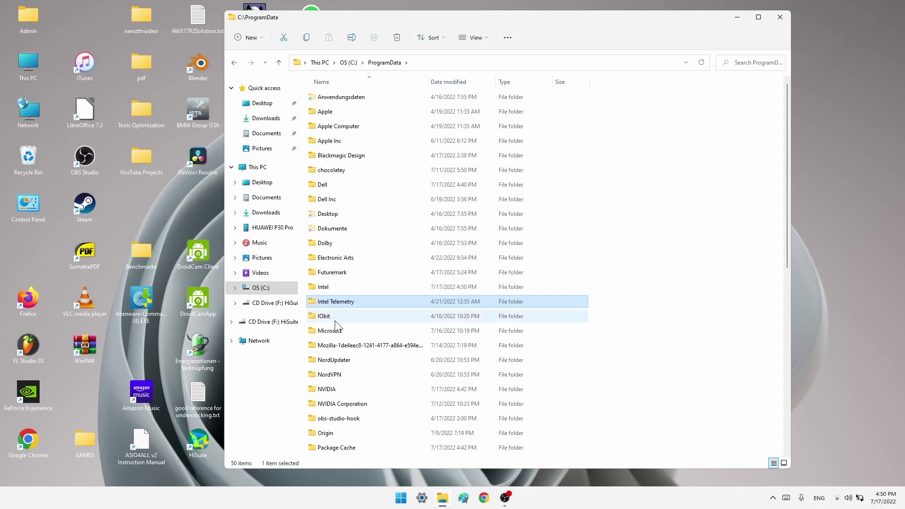
click(333, 292)
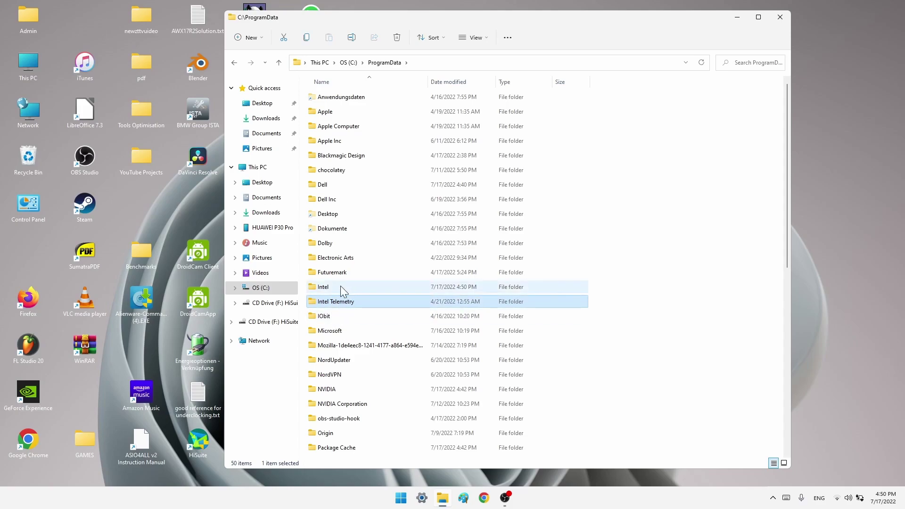
double_click(347, 305)
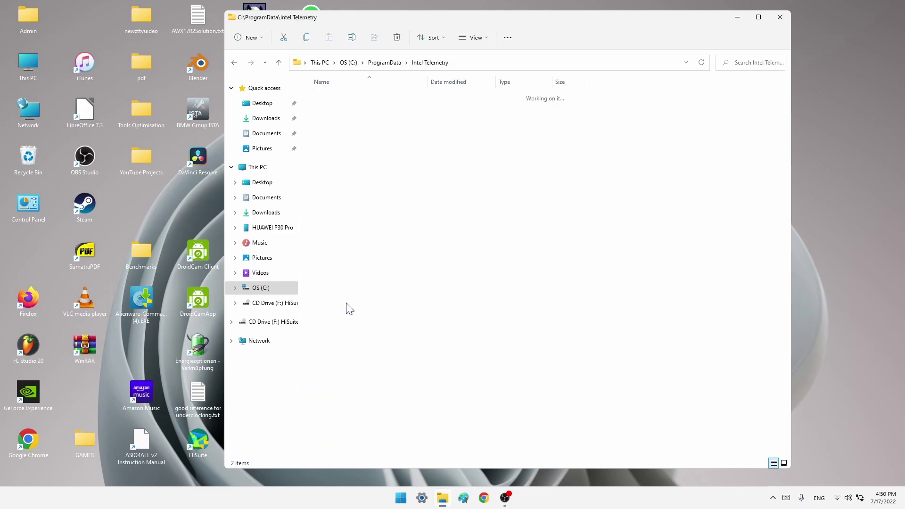
click(279, 62)
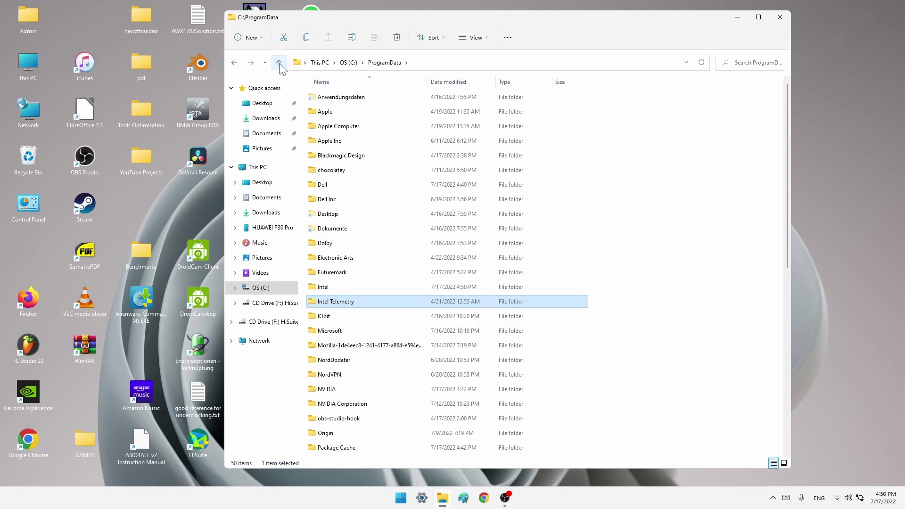
click(278, 62)
Launch CCleaner from the Tools Optimisation folder and run a Custom Clean of junk files.
click(779, 17)
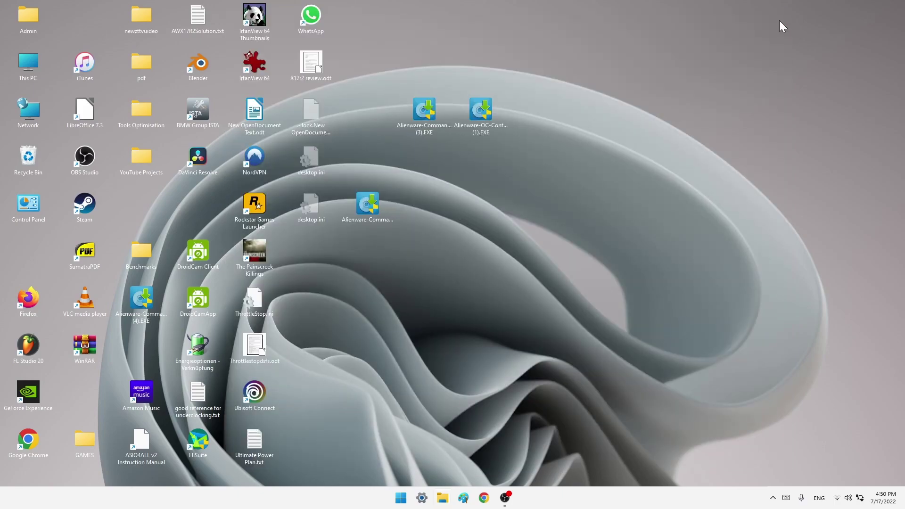
double_click(140, 110)
click(341, 97)
double_click(340, 96)
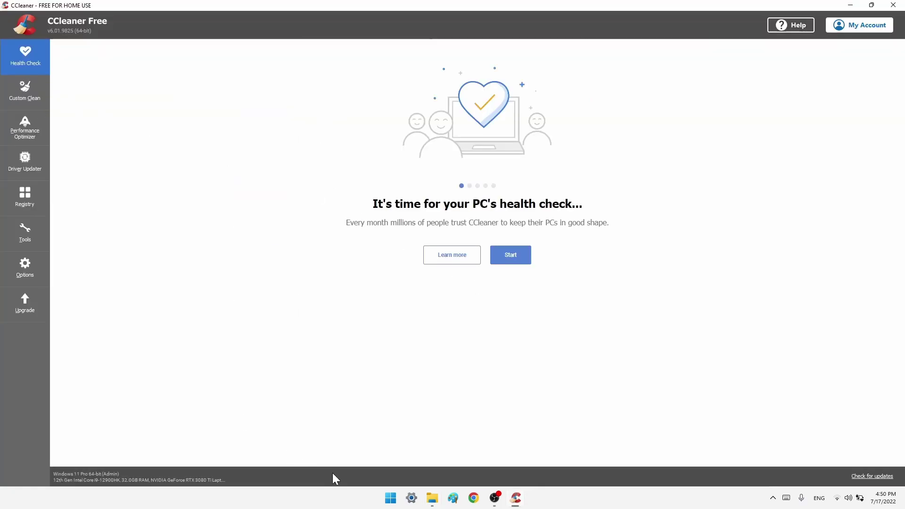
click(28, 102)
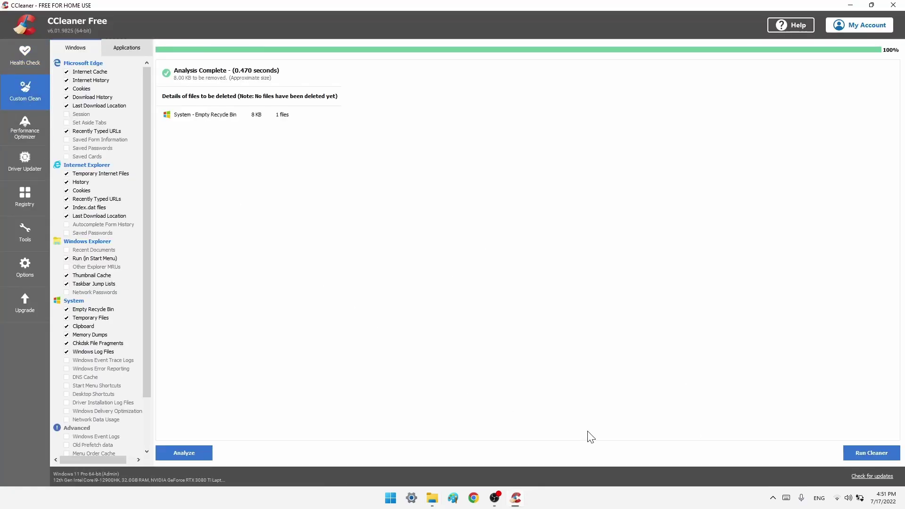
click(882, 451)
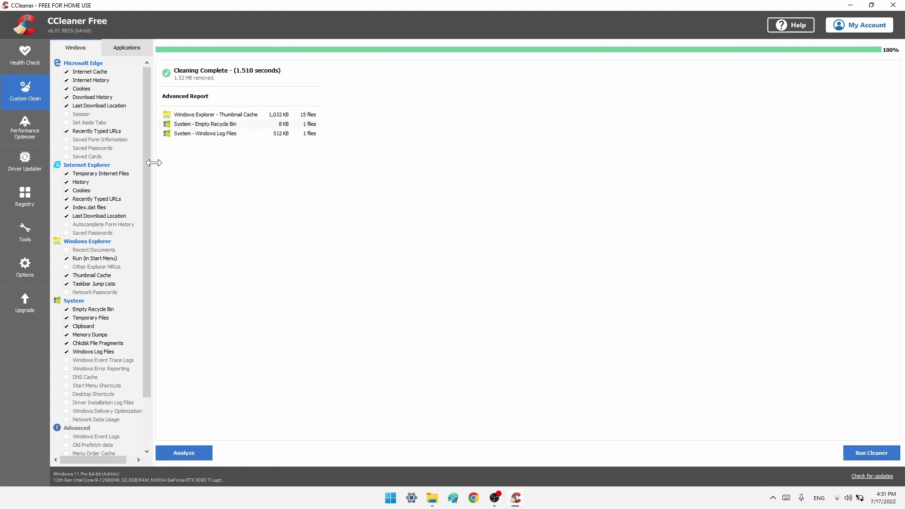
Scan the registry, fix both issues without a backup, and show the Tools uninstall list.
click(19, 200)
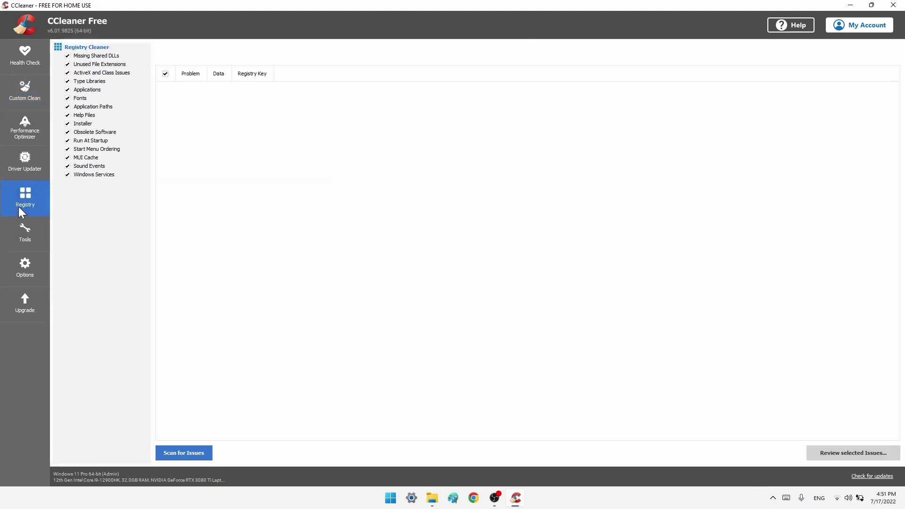
click(190, 452)
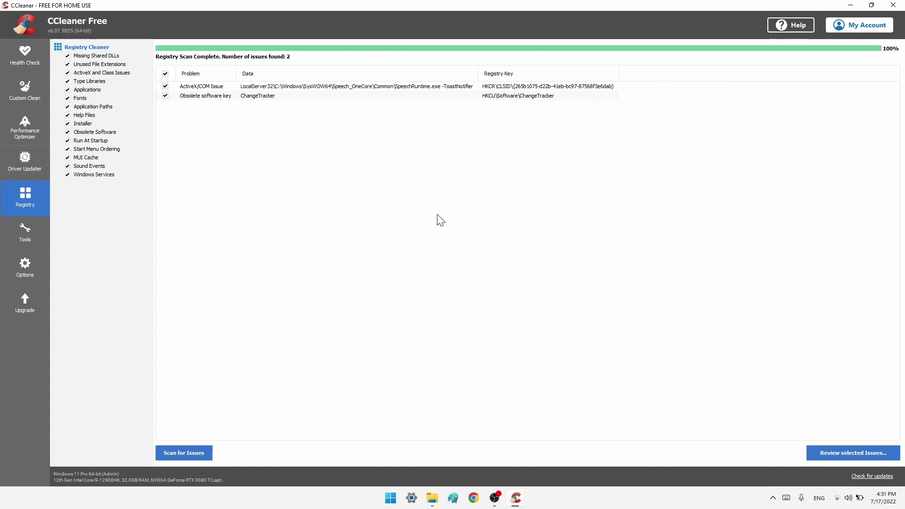
click(857, 454)
click(471, 265)
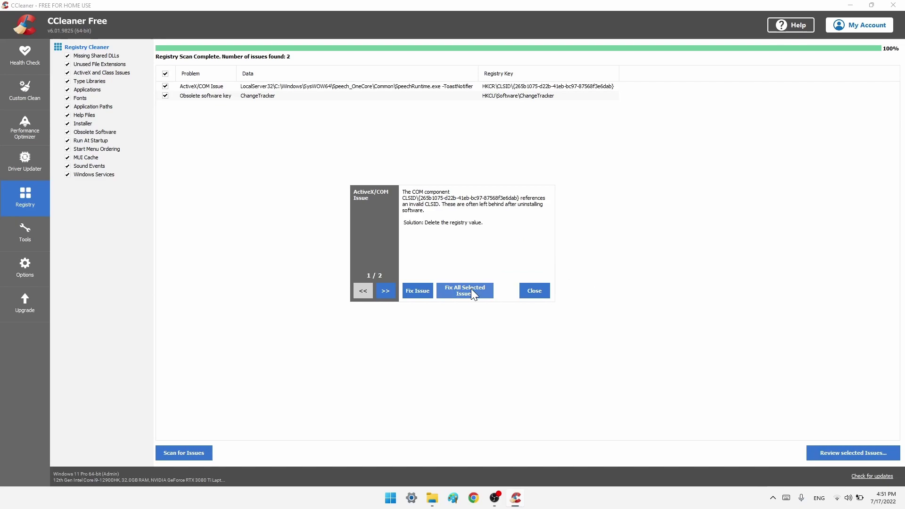
click(471, 288)
click(534, 290)
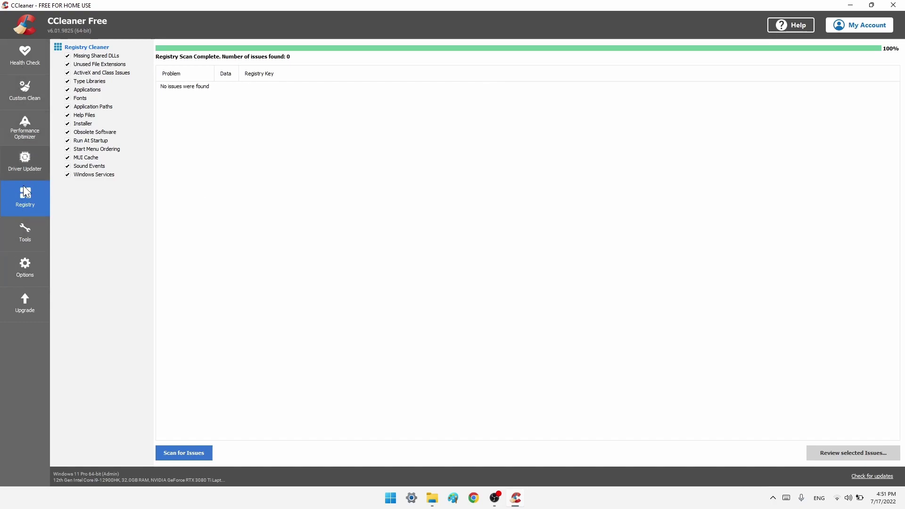
click(29, 238)
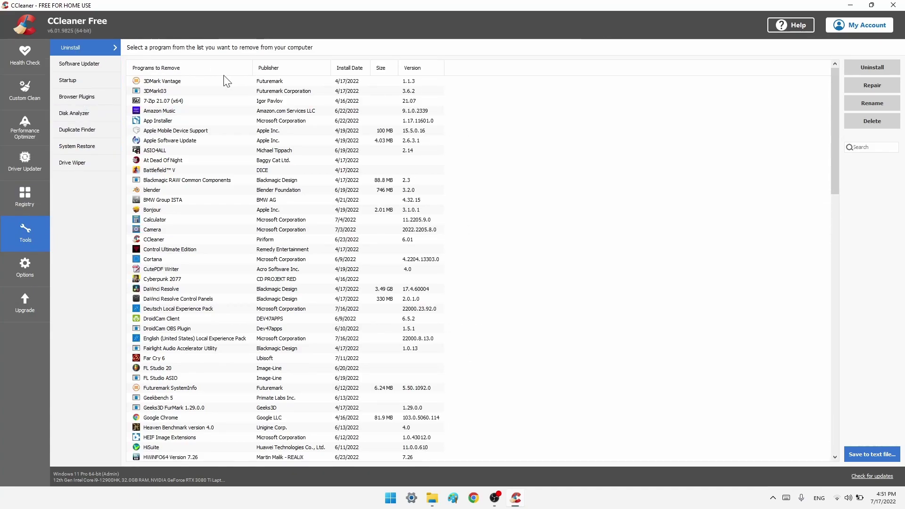
Sort the Uninstall list by program name and scroll through it looking for leftover entries.
click(177, 70)
click(176, 70)
click(165, 68)
click(165, 70)
scroll(166, 208, down, 3)
scroll(166, 217, down, 3)
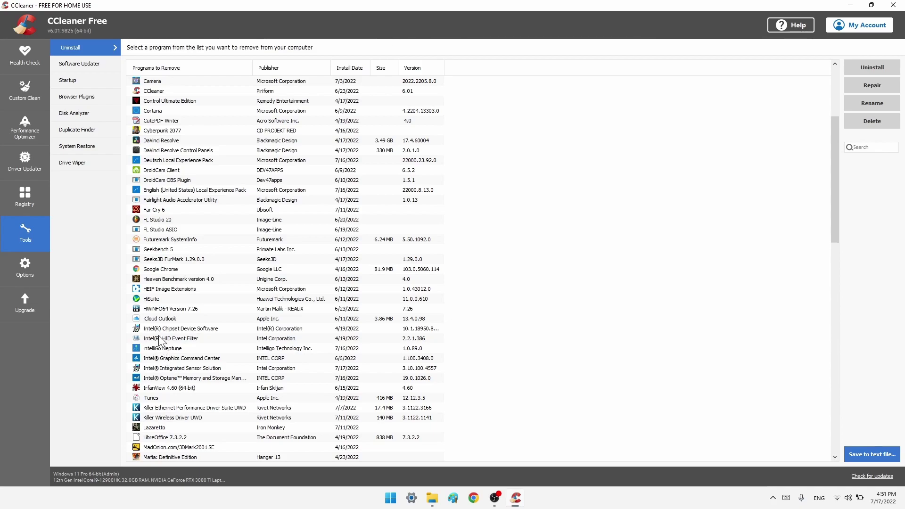
scroll(170, 359, down, 1)
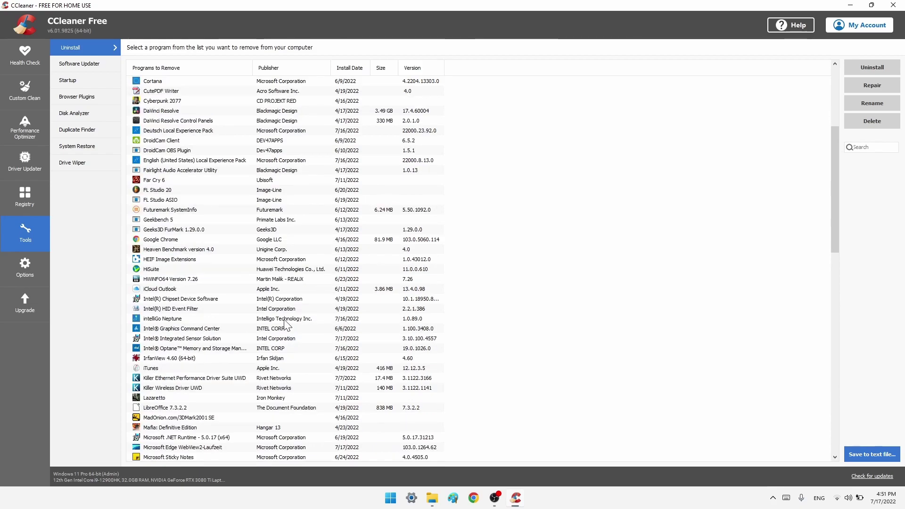
Close CCleaner and the Tools Optimisation window, then open the OS (C:) drive in File Explorer.
click(901, 4)
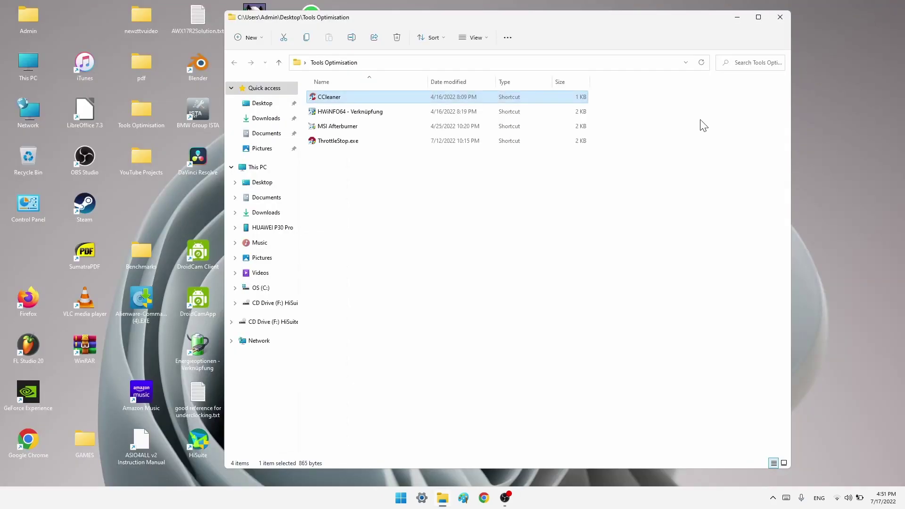
click(780, 19)
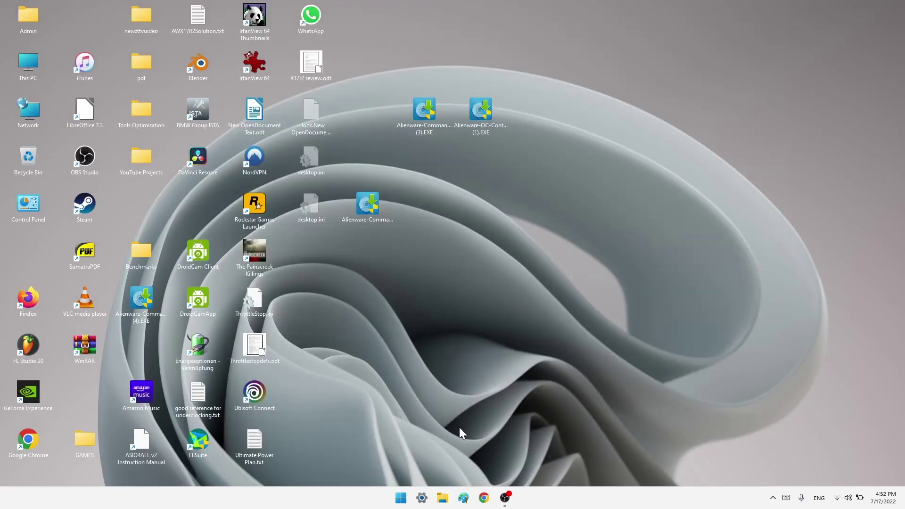
click(443, 498)
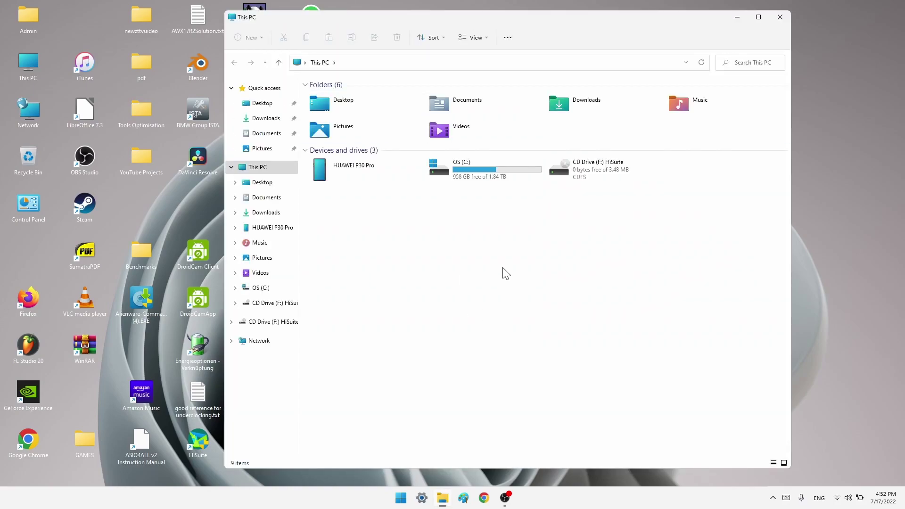
click(462, 166)
double_click(463, 166)
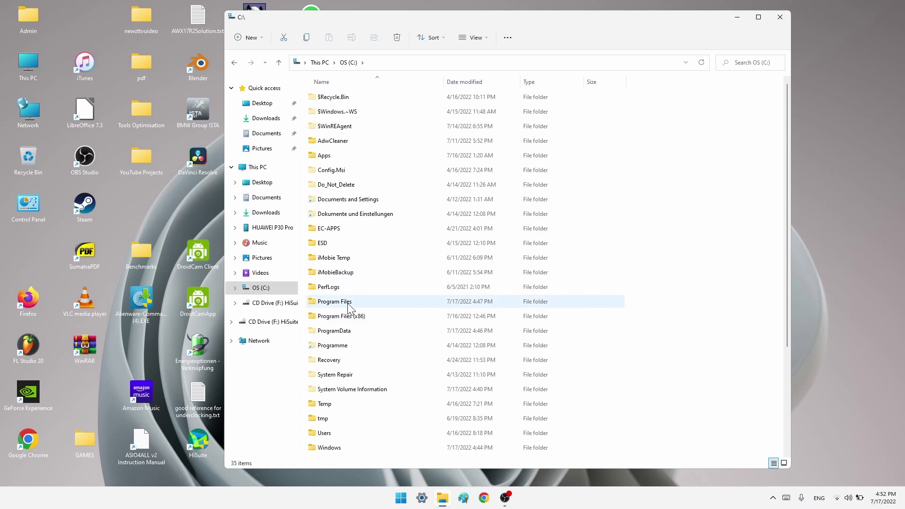
Check the Intel folder in Program Files and the Dell and Intel folders in Program Files (x86).
double_click(347, 303)
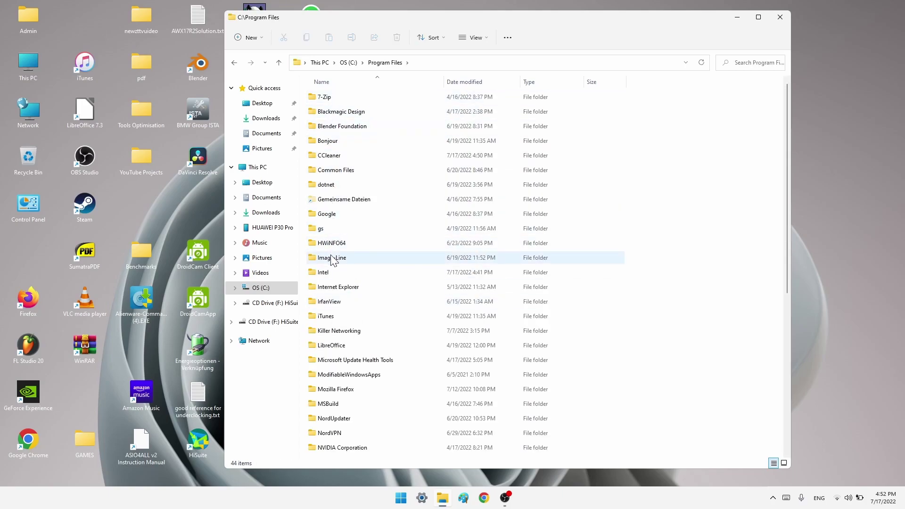
double_click(328, 272)
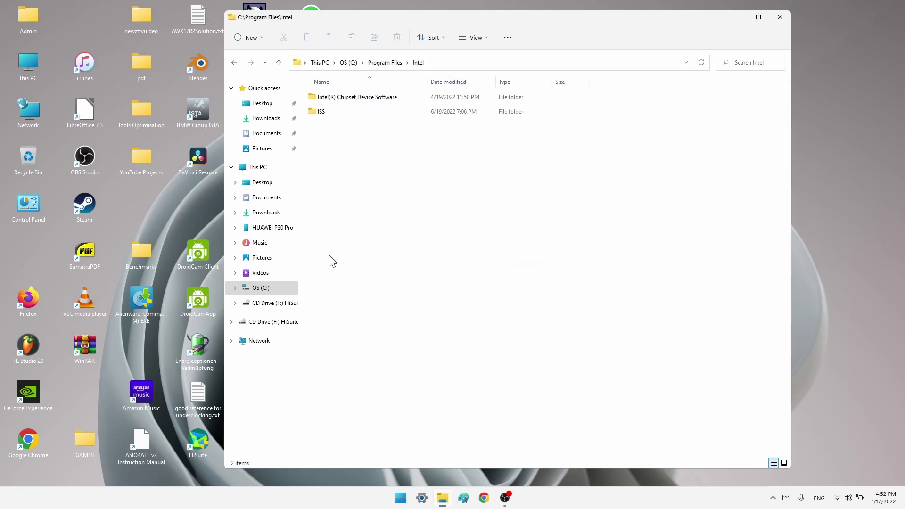
click(277, 62)
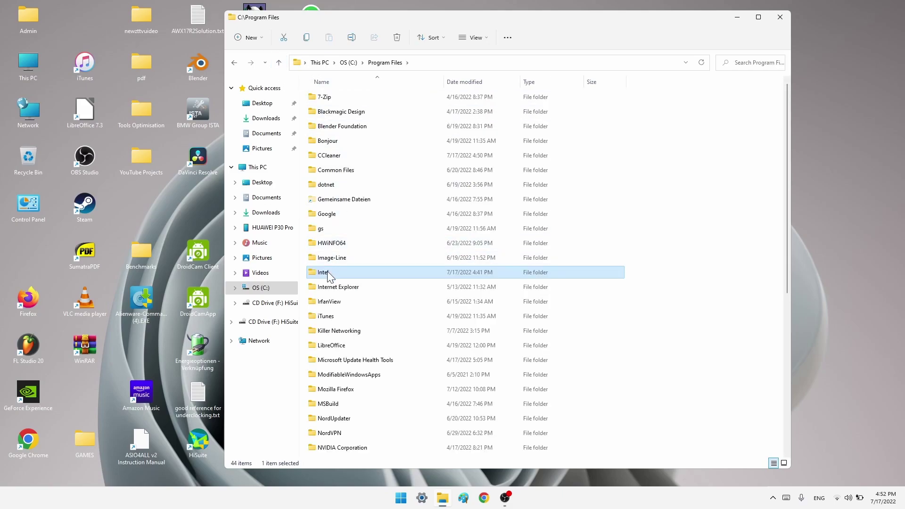
scroll(363, 315, down, 3)
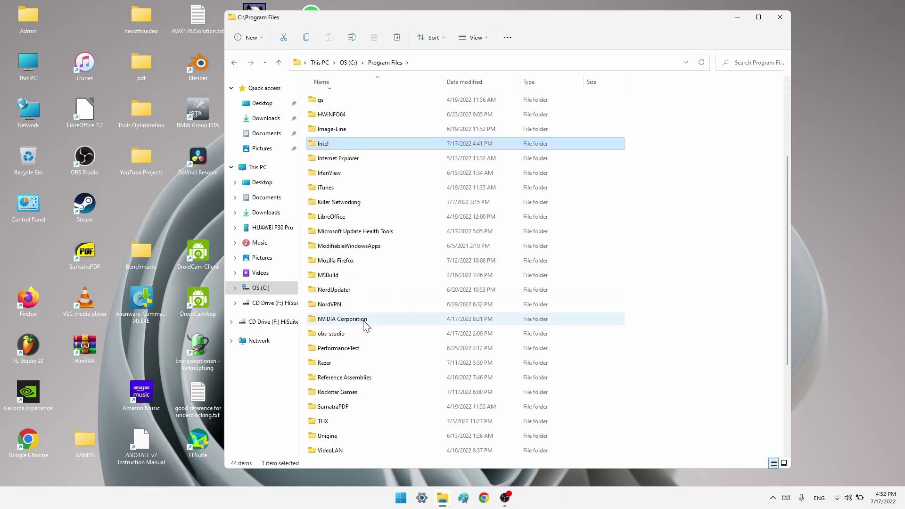
scroll(360, 334, up, 3)
click(279, 62)
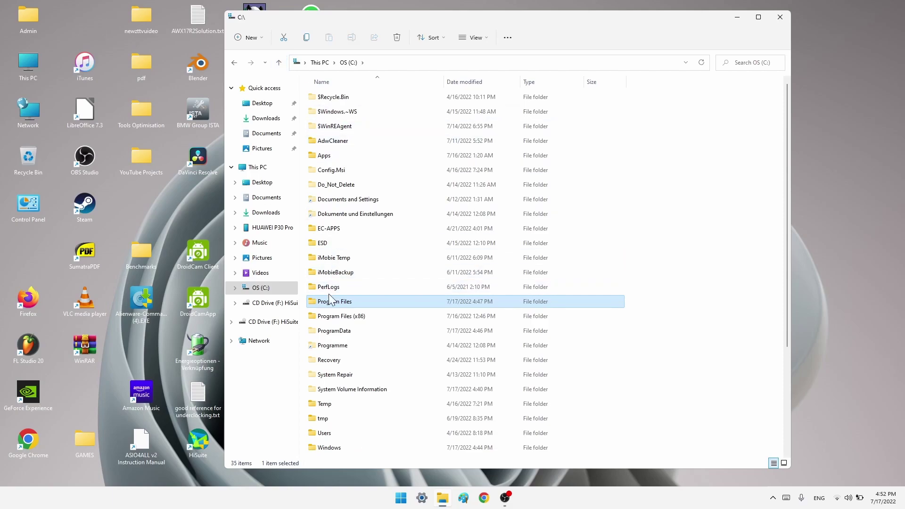
double_click(328, 316)
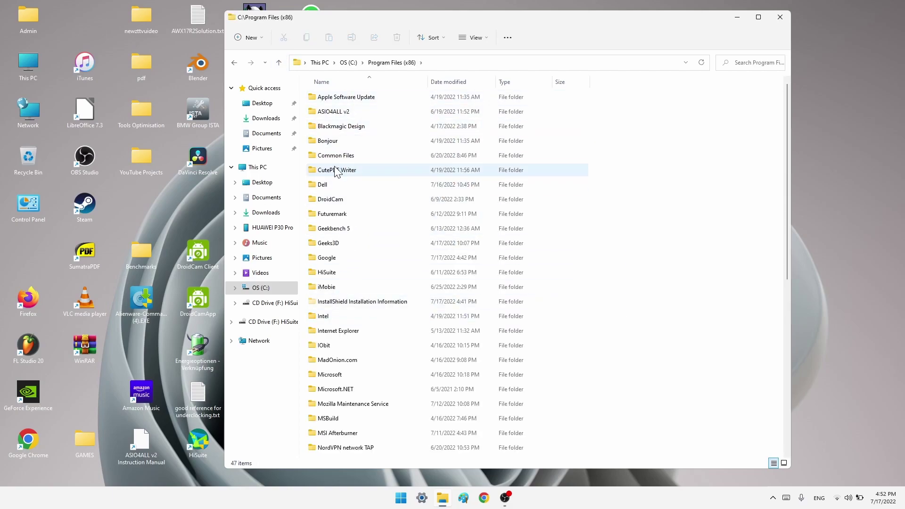
double_click(330, 184)
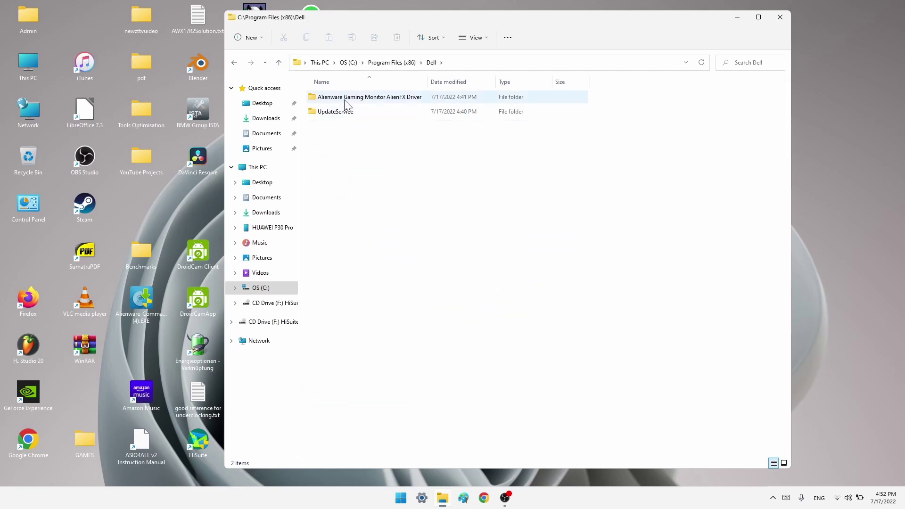
click(279, 63)
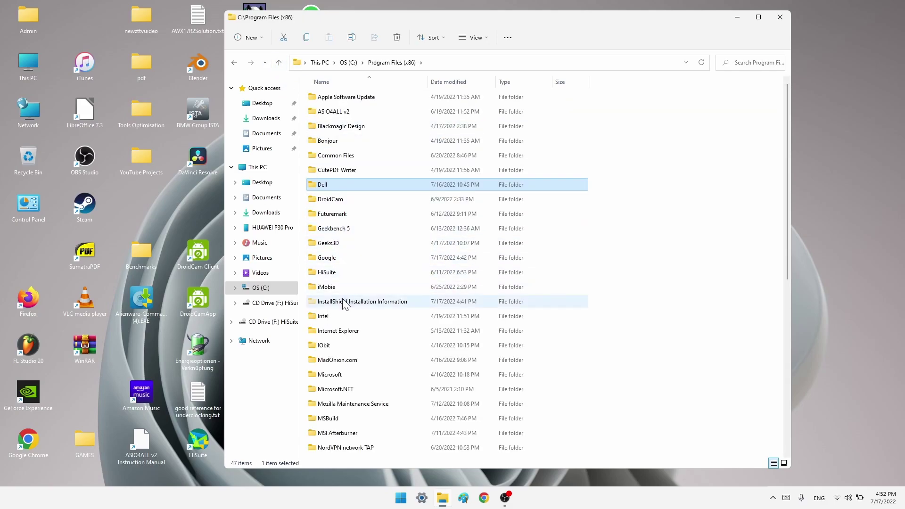
double_click(335, 315)
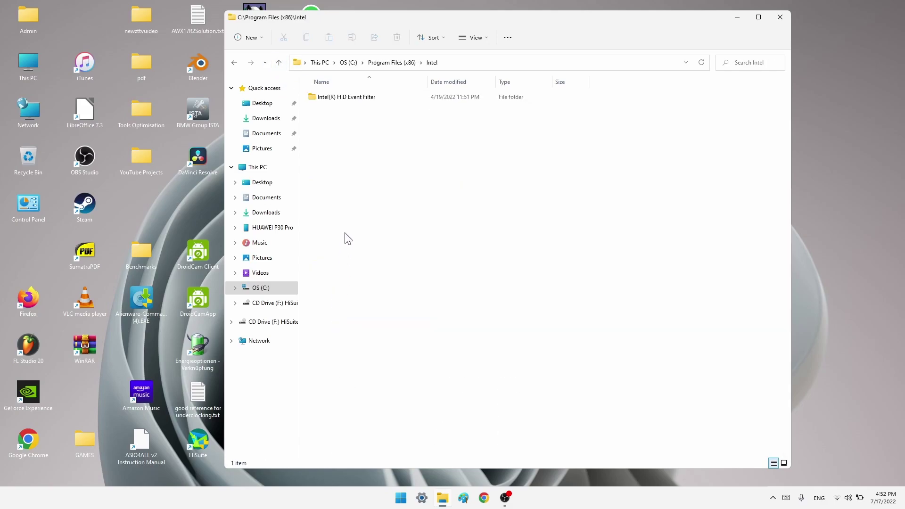
click(282, 61)
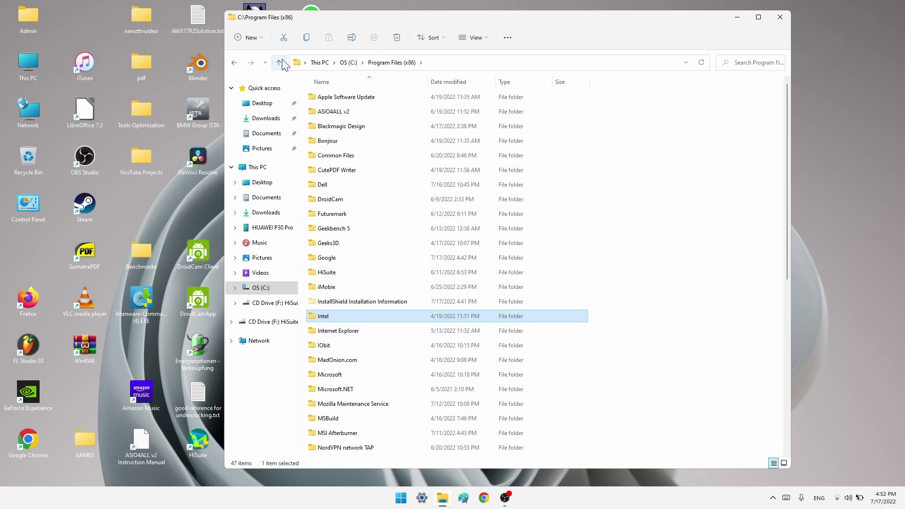
click(280, 63)
Check the Dell, Dell Inc and Intel folders in ProgramData, then close File Explorer.
double_click(333, 331)
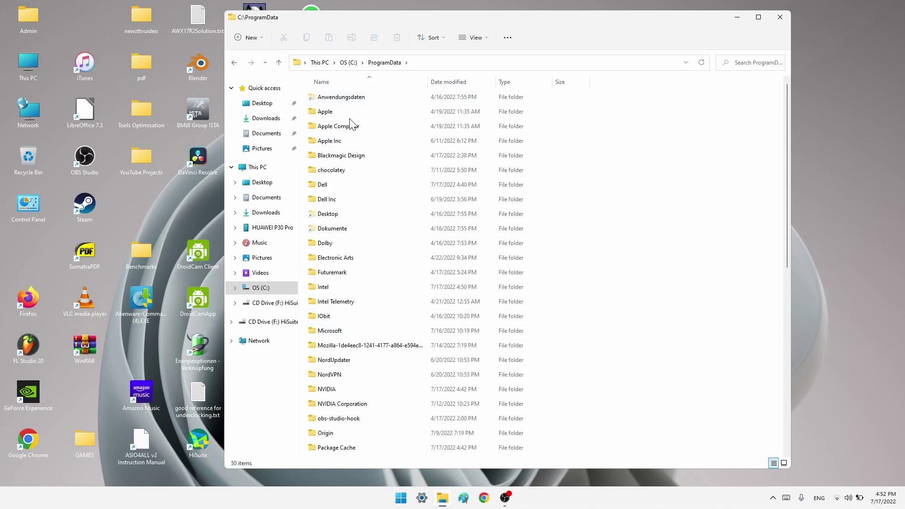
double_click(337, 185)
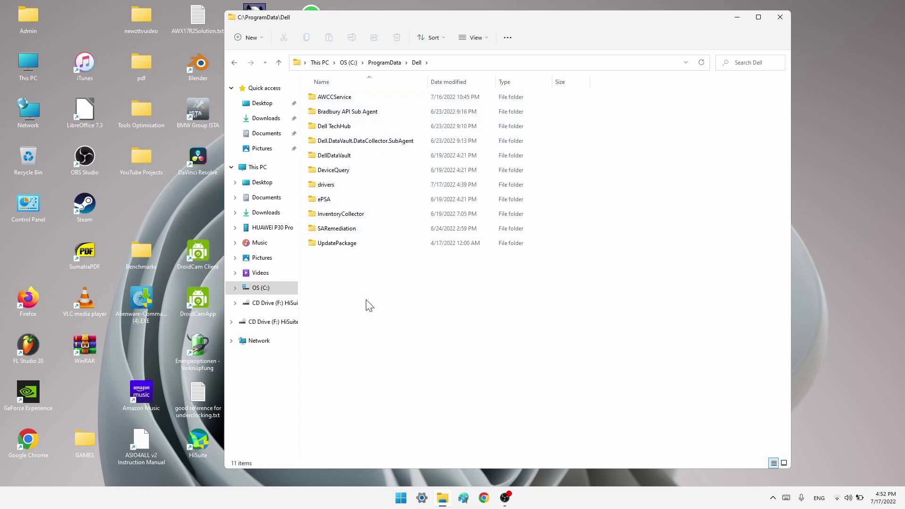
click(278, 63)
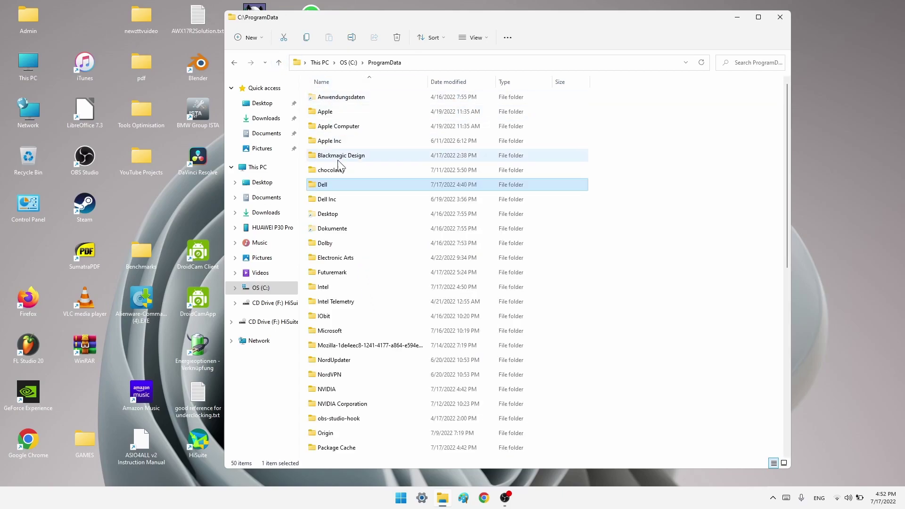
double_click(341, 199)
click(279, 63)
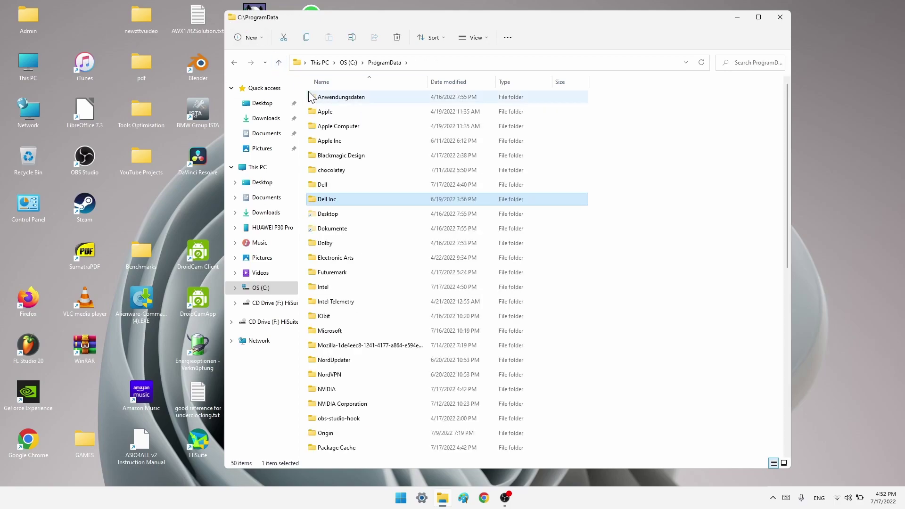
double_click(326, 284)
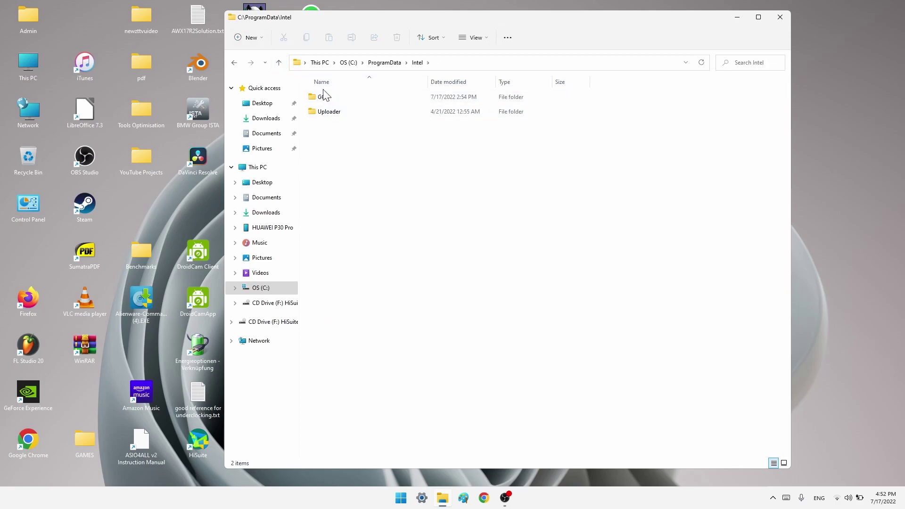
click(278, 63)
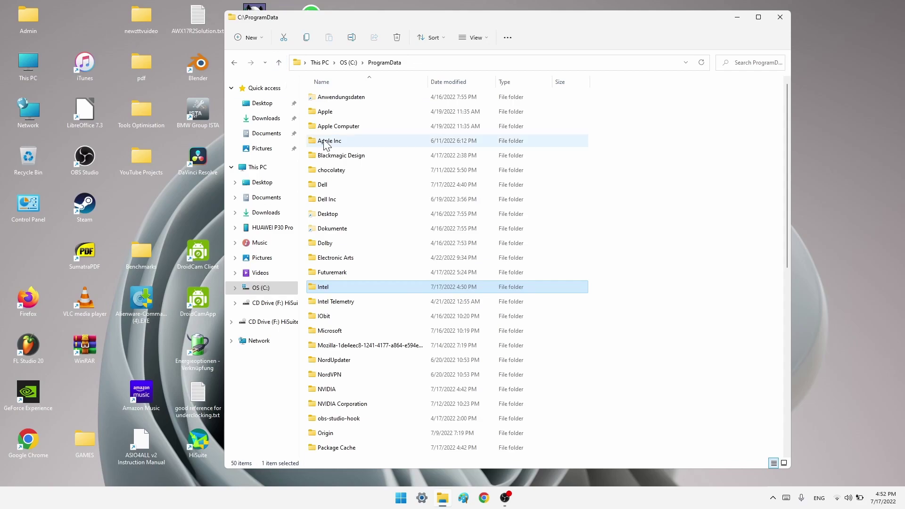
click(690, 218)
click(780, 17)
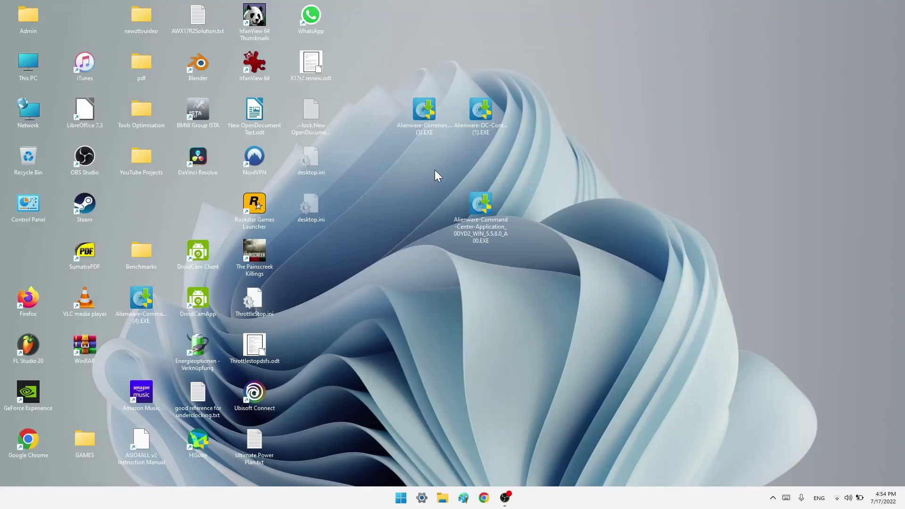
drag(468, 202, 522, 258)
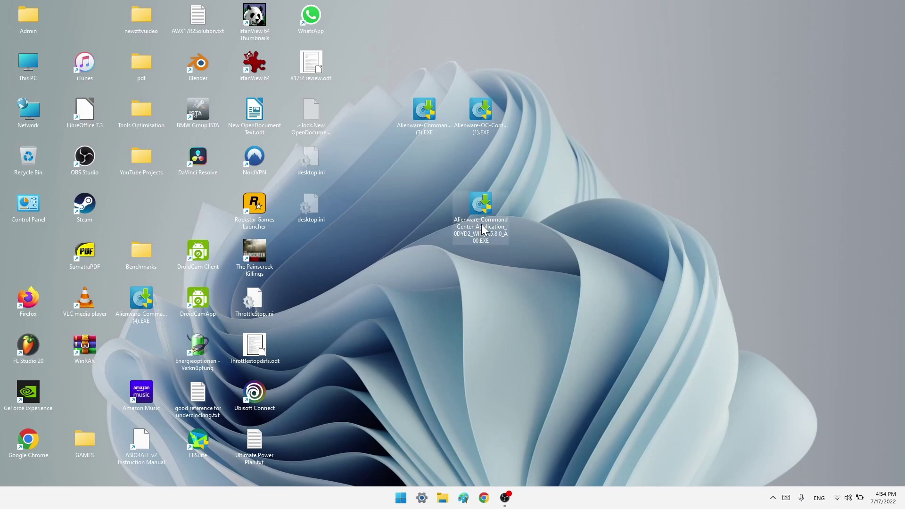
mouse_move(493, 207)
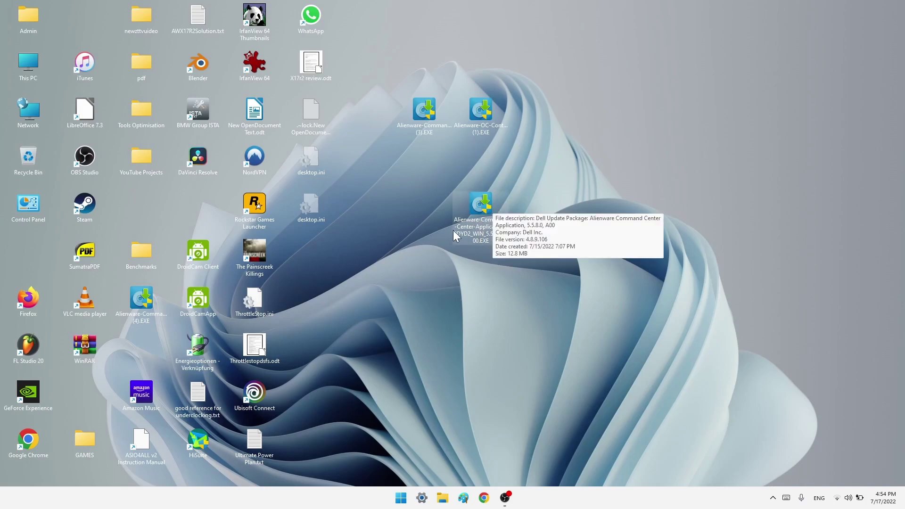
Run the Alienware Command Center 5.5.8.0 installer as administrator, accept the licence, and finish the installation.
right_click(468, 210)
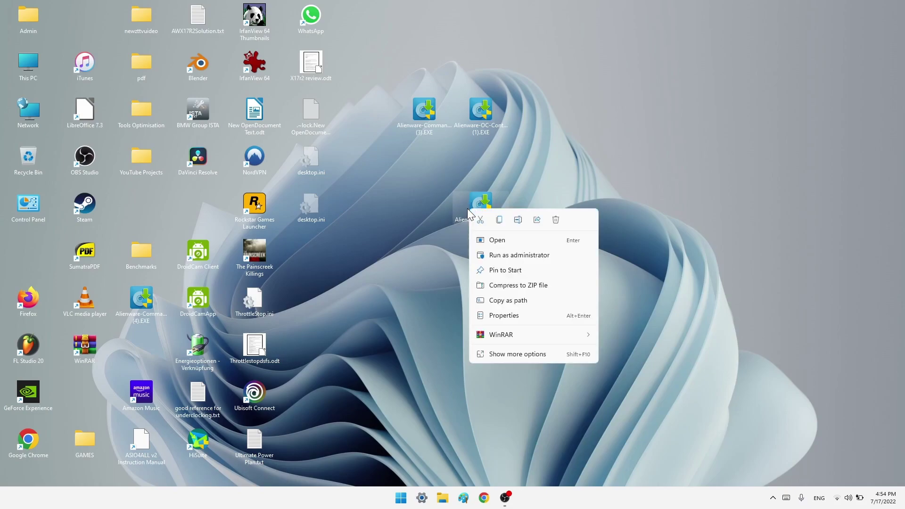
click(496, 255)
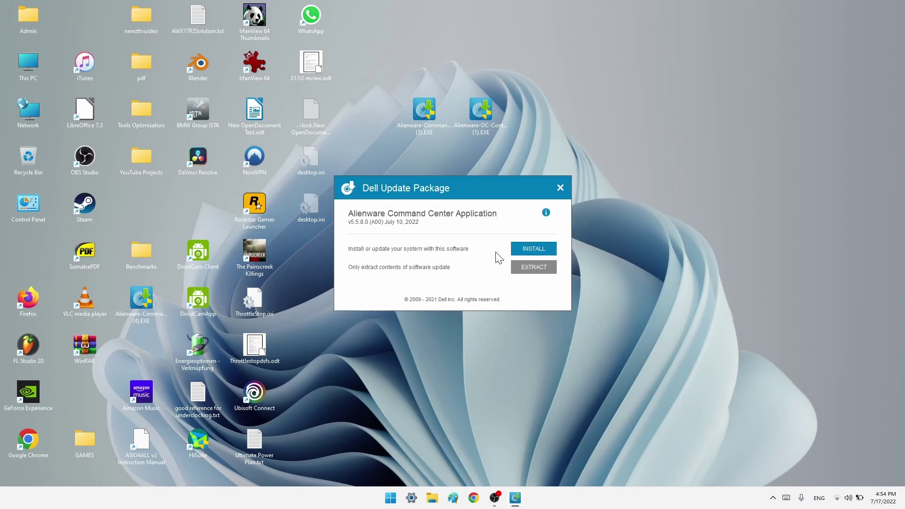
click(540, 252)
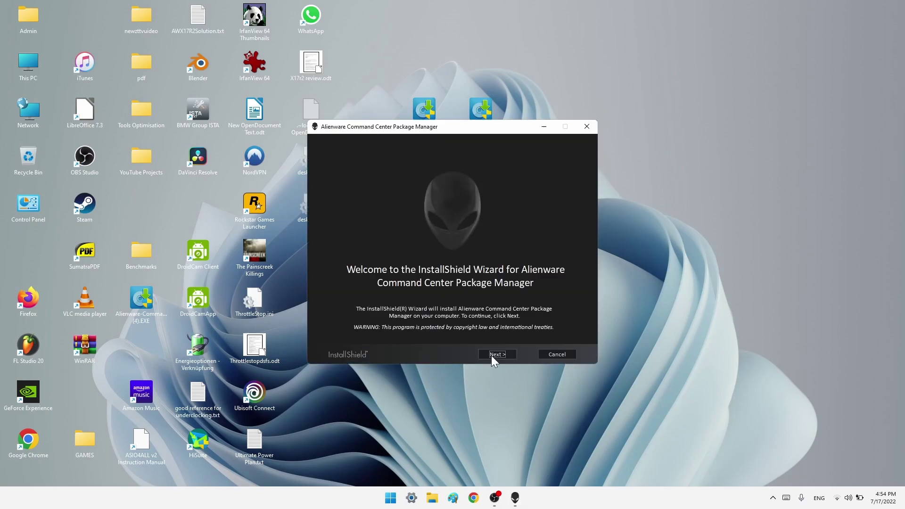
click(491, 356)
click(366, 328)
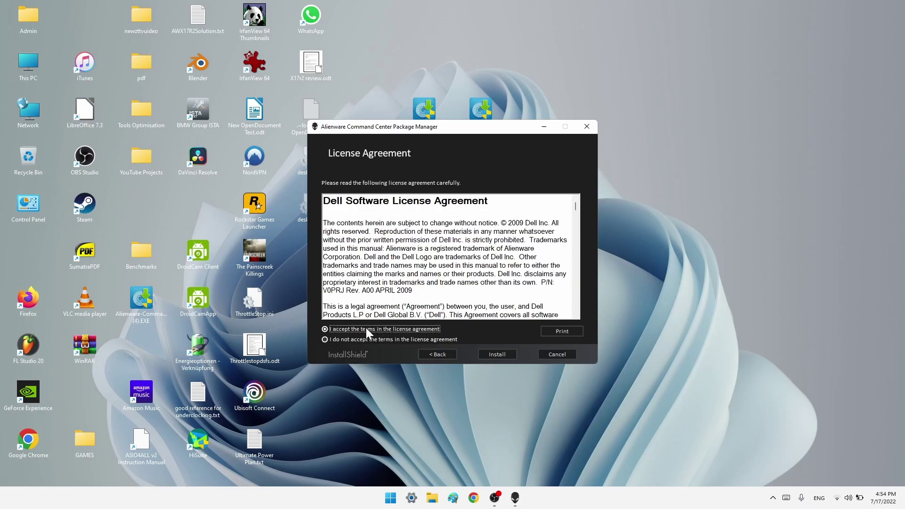
click(498, 354)
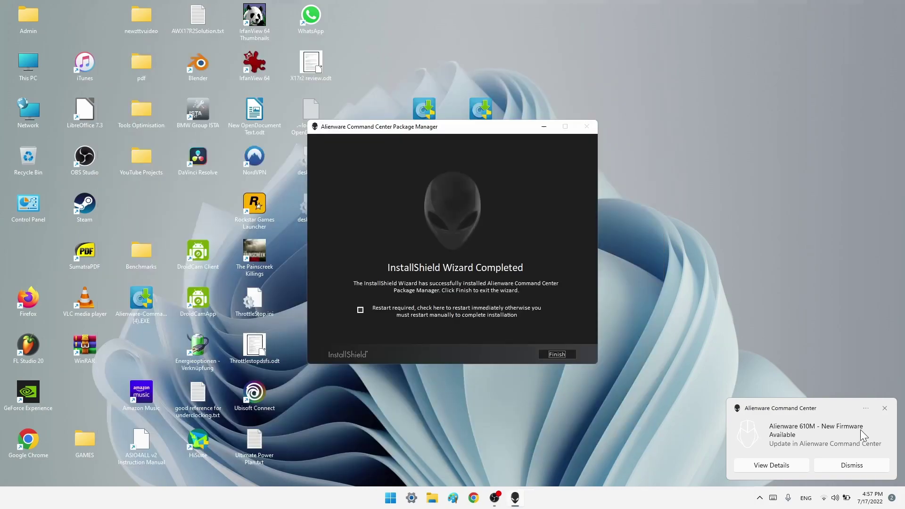
drag(426, 123, 384, 135)
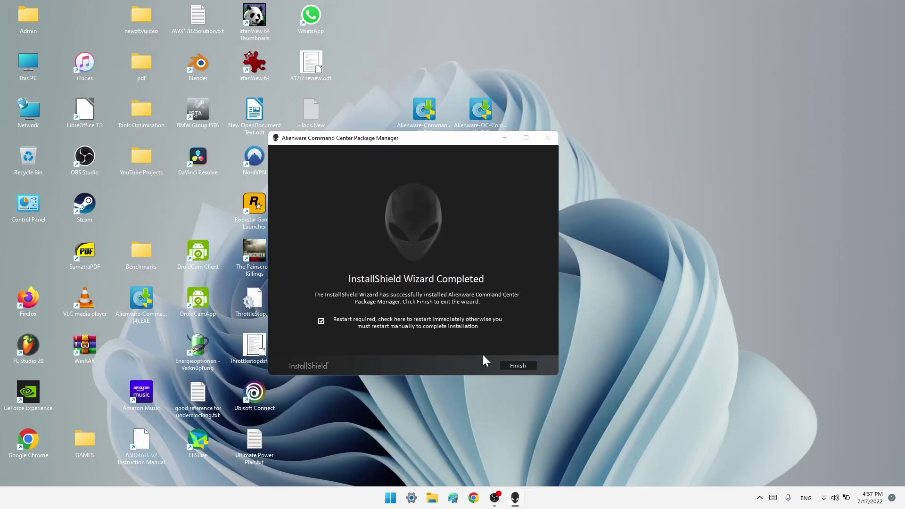
click(513, 364)
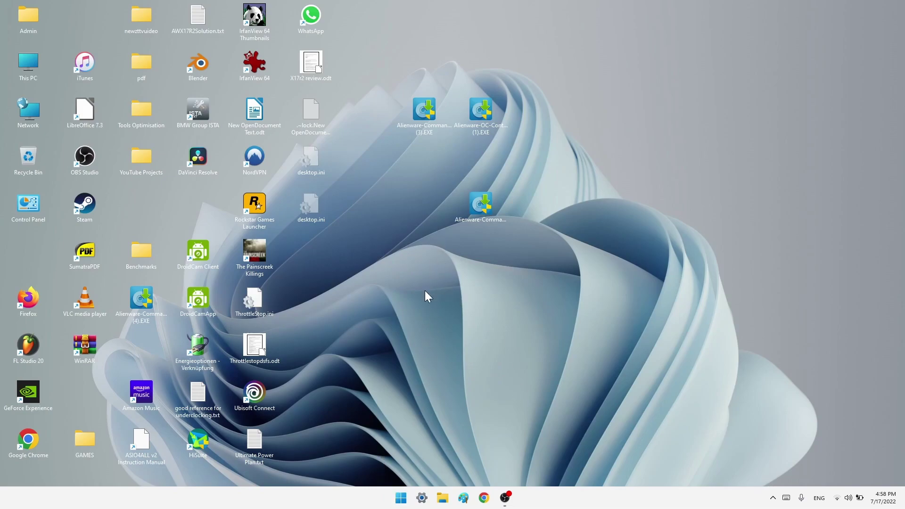
Launch Alienware Command Center from Start, dismiss its notifications, and maximize the window.
click(395, 503)
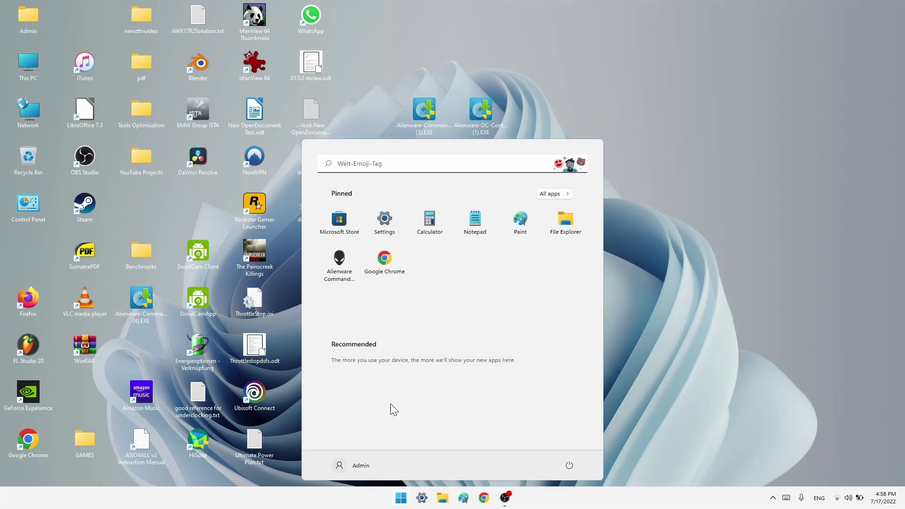
click(339, 264)
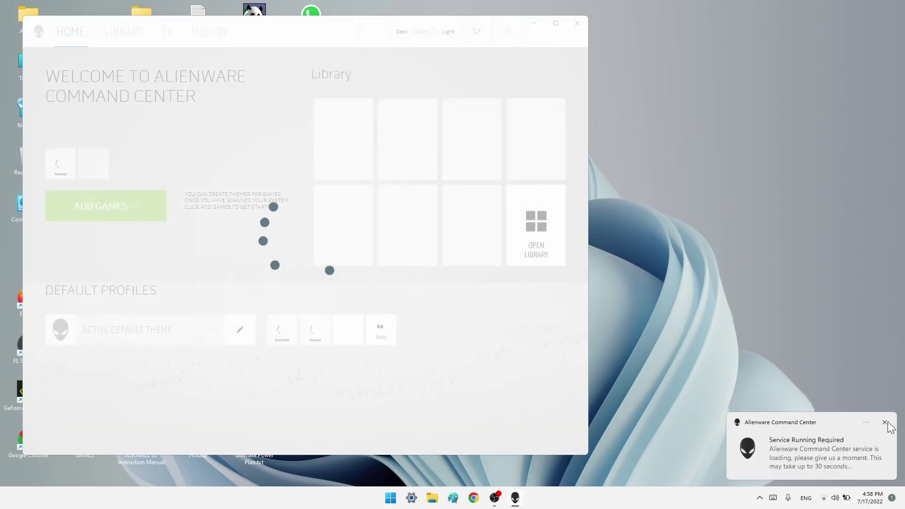
click(885, 422)
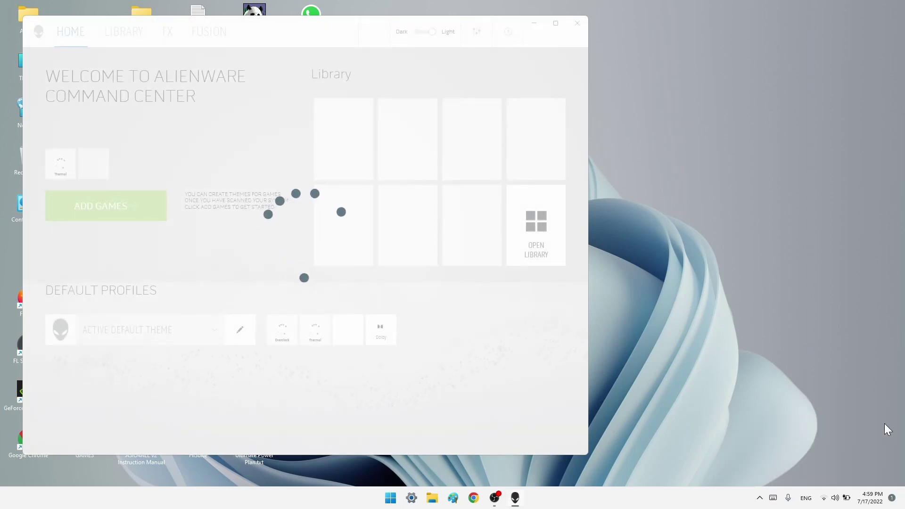
click(551, 29)
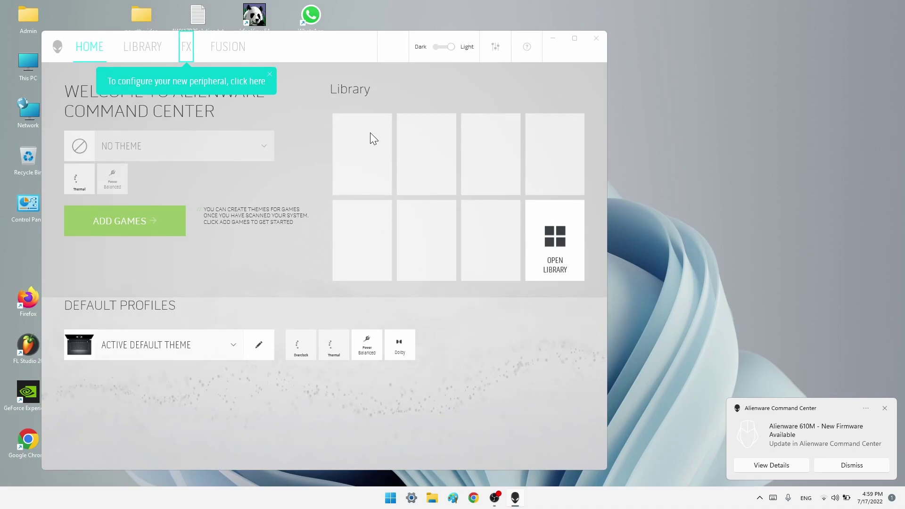
click(885, 408)
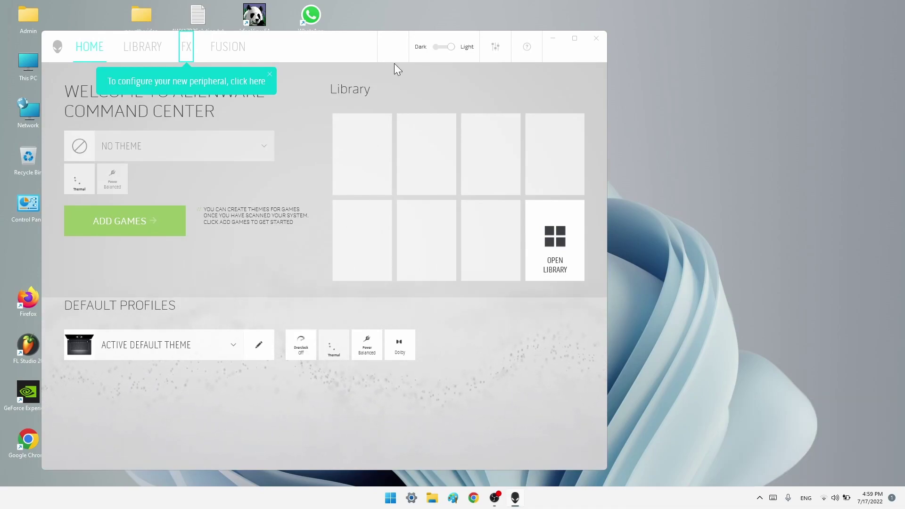
click(575, 37)
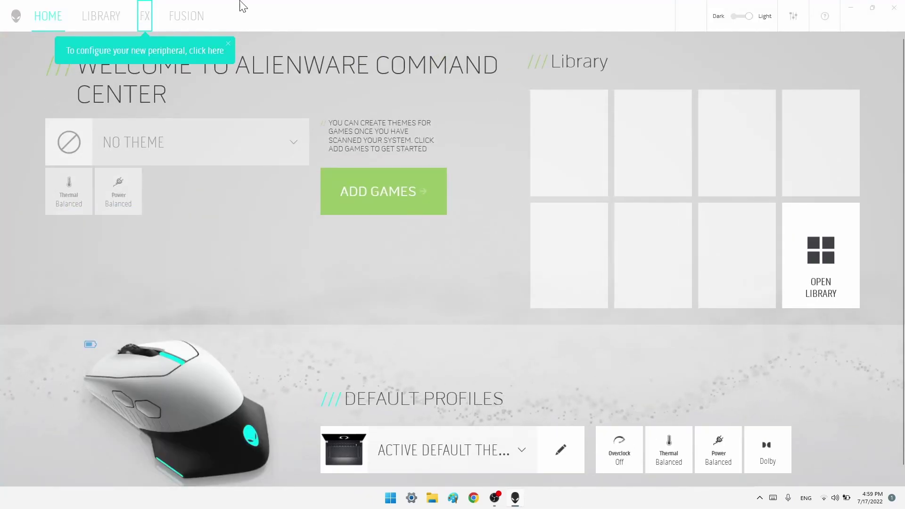
Acknowledge the overclock warning and cancel the introductory walk-through.
click(617, 466)
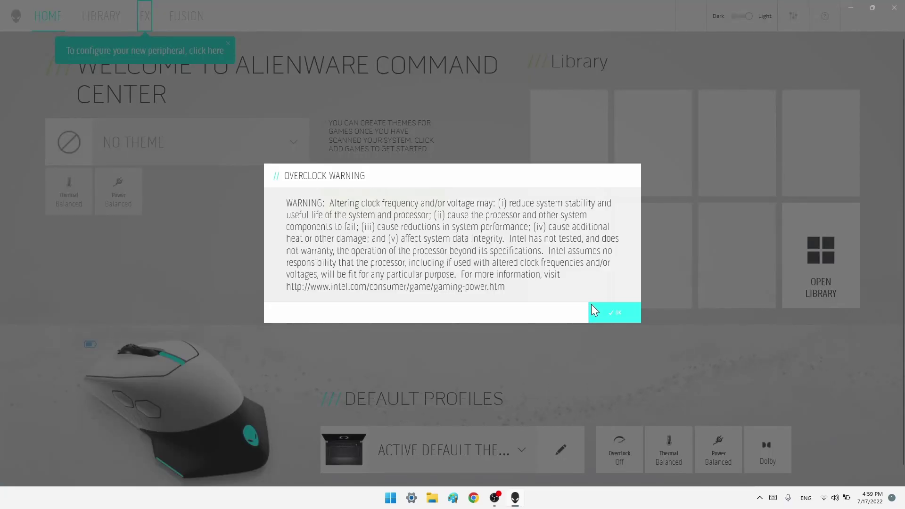
click(604, 309)
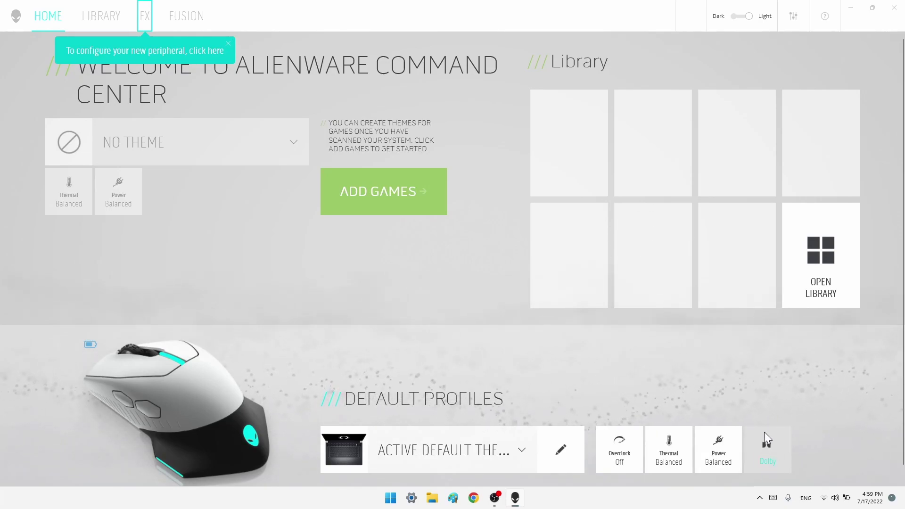
click(227, 43)
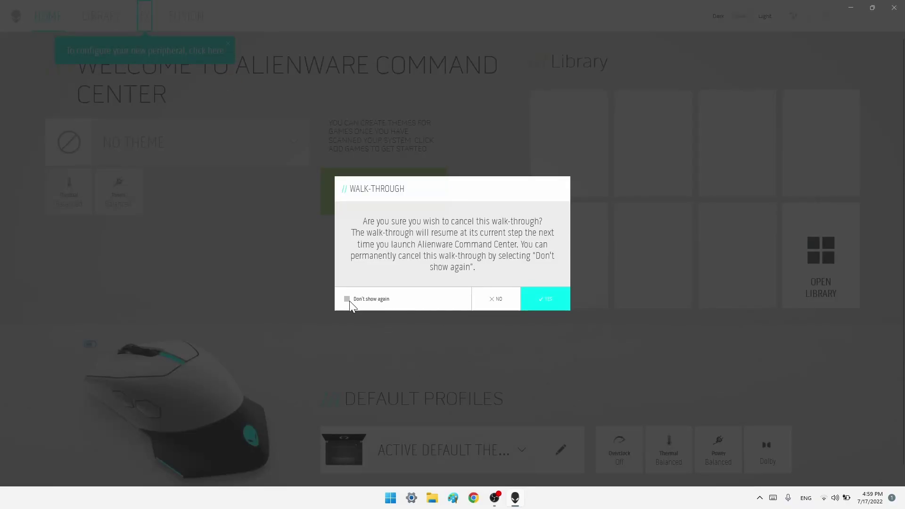
click(550, 299)
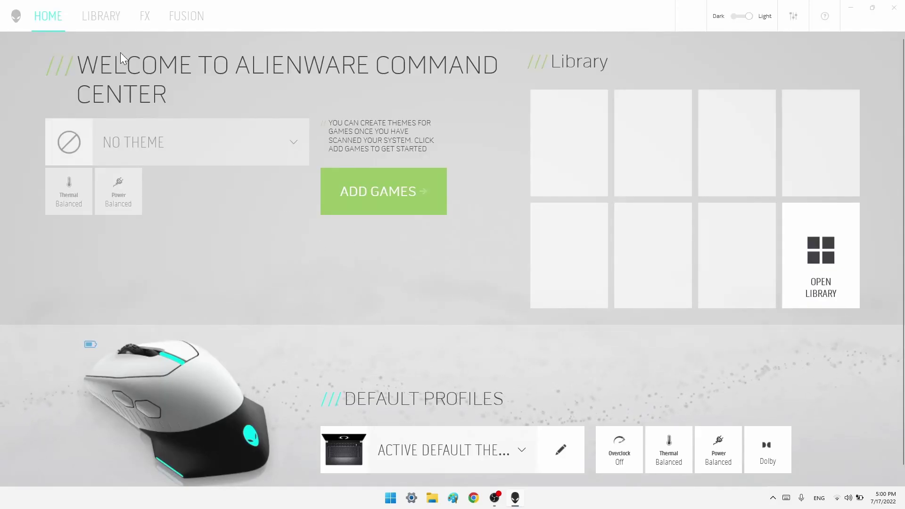
click(174, 16)
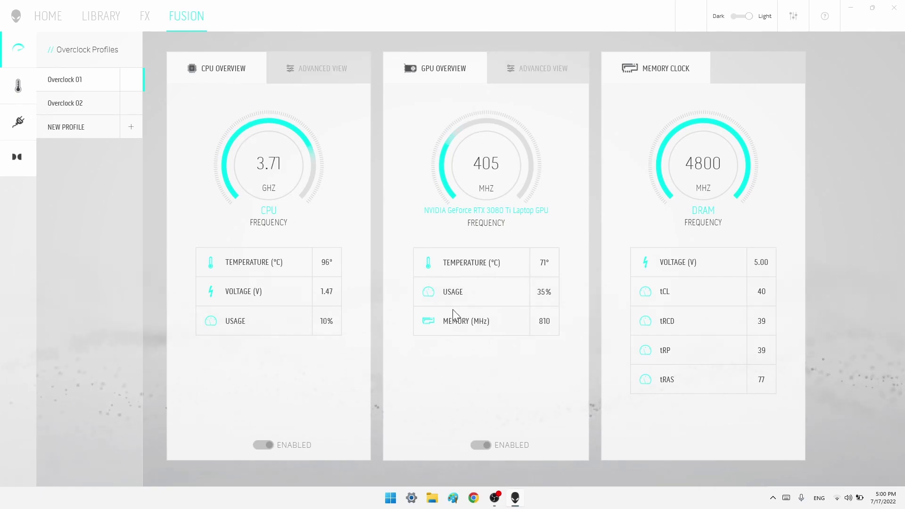
click(56, 109)
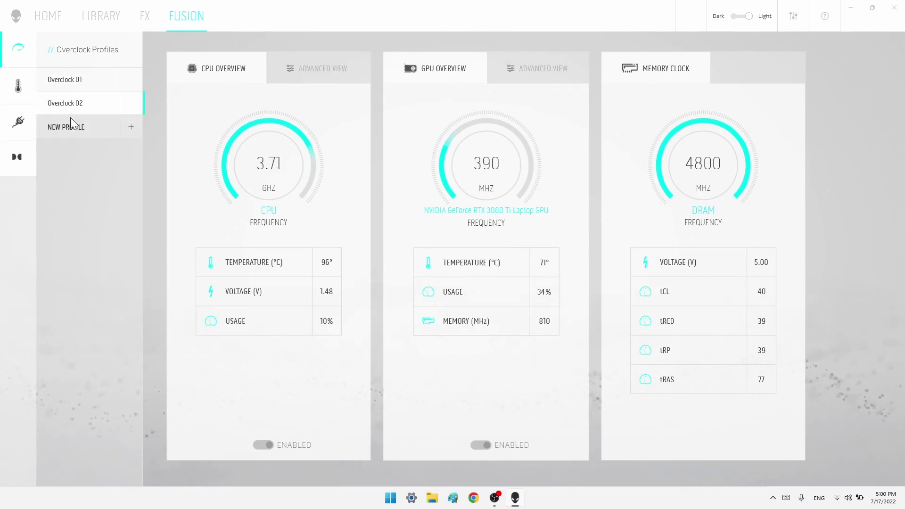
click(100, 16)
click(47, 17)
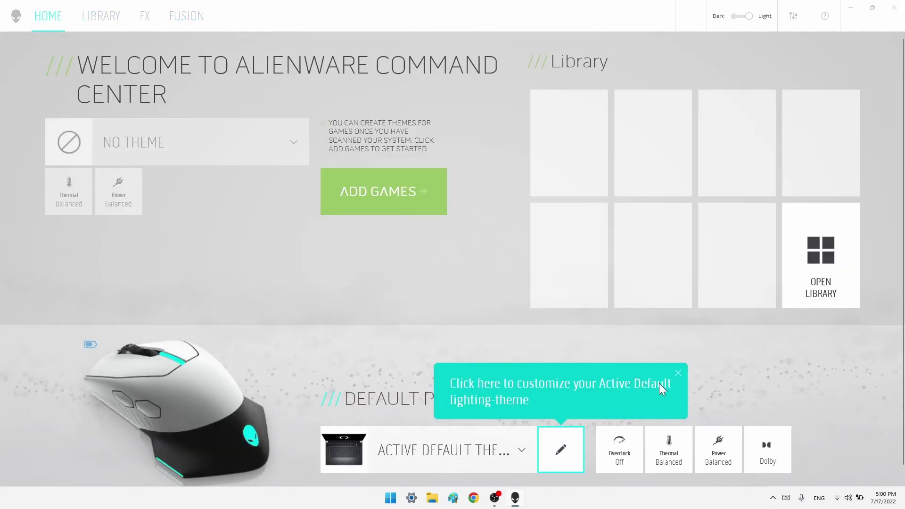
Close the lighting-theme tip, tick Don't show again, and confirm cancelling the walk-through.
click(677, 374)
click(388, 299)
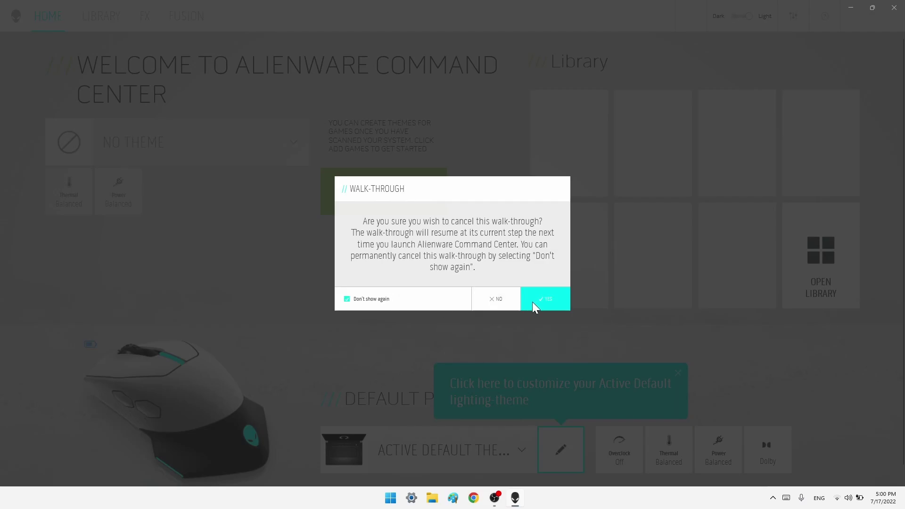
click(534, 300)
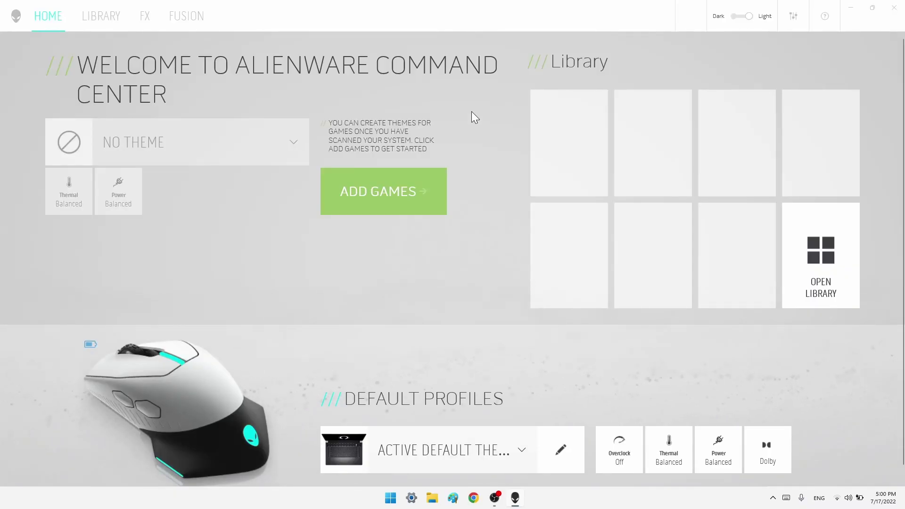